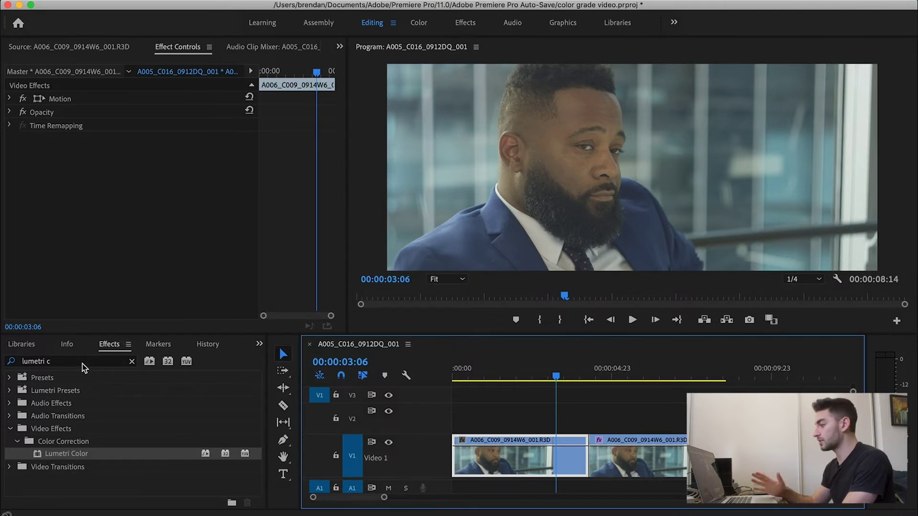
Search for Lumetri Color and apply it to the first V1 clip
left_click_drag(53, 362, 2, 362)
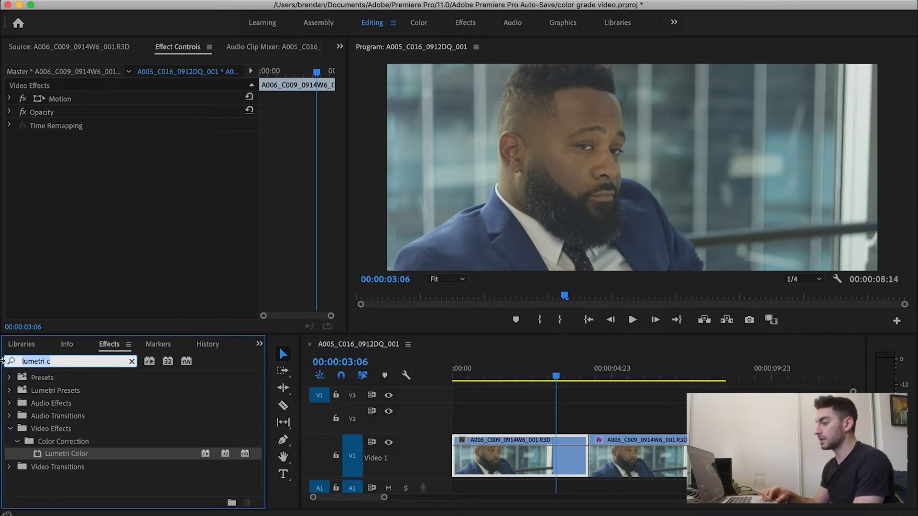
type("lumetri c")
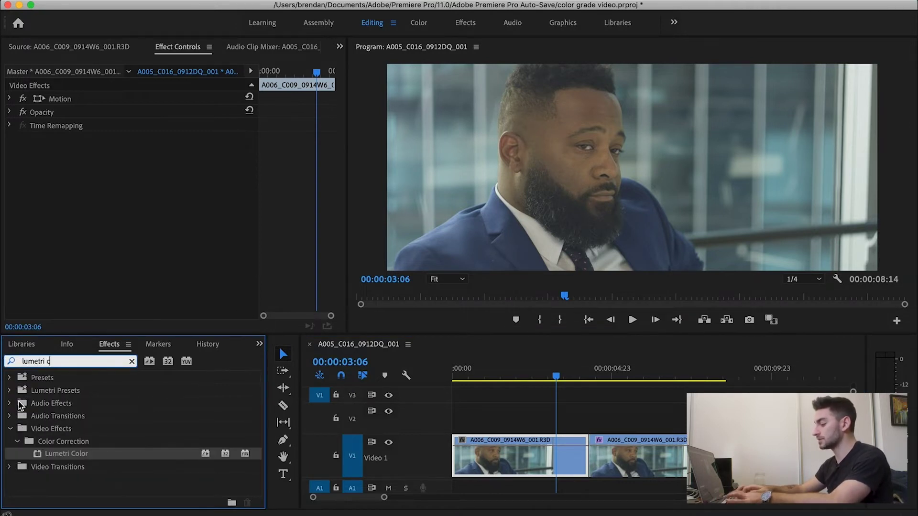
left_click_drag(57, 454, 515, 456)
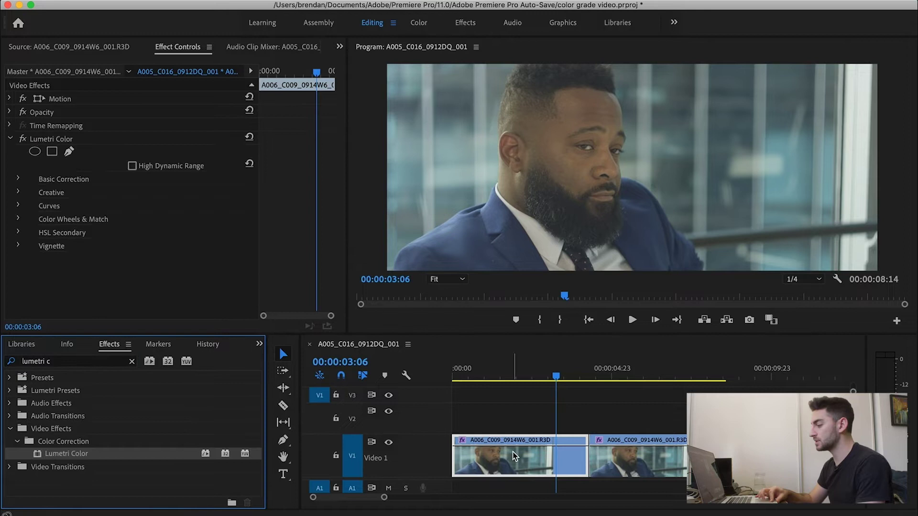
left_click(524, 466)
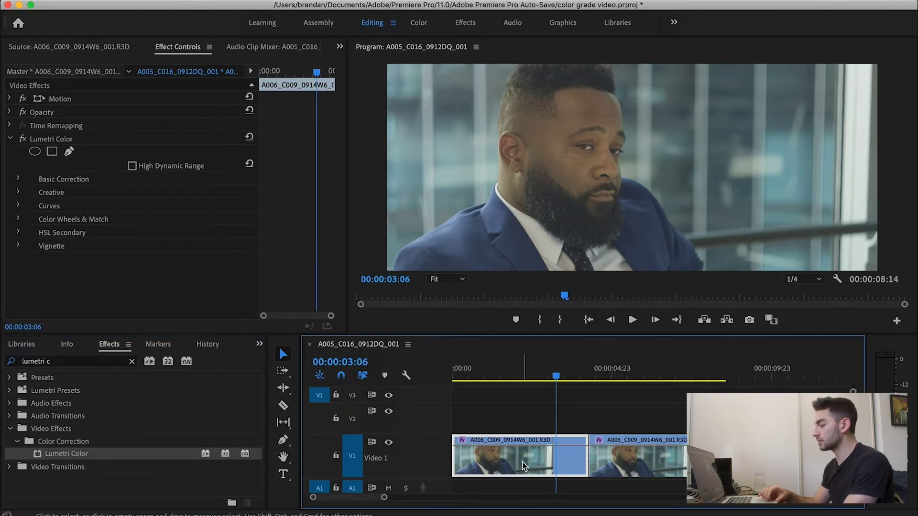
Expand Lumetri Color's Basic Correction settings in Effect Controls
left_click(56, 140)
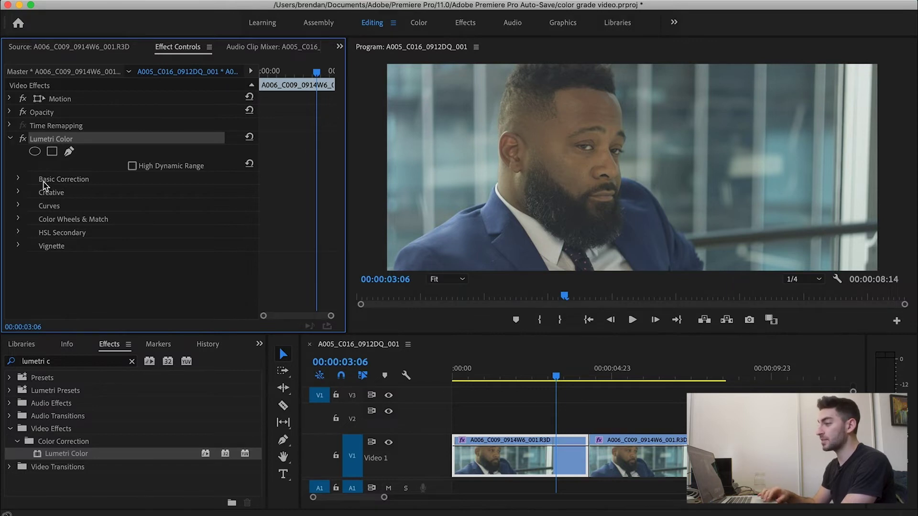
left_click(19, 179)
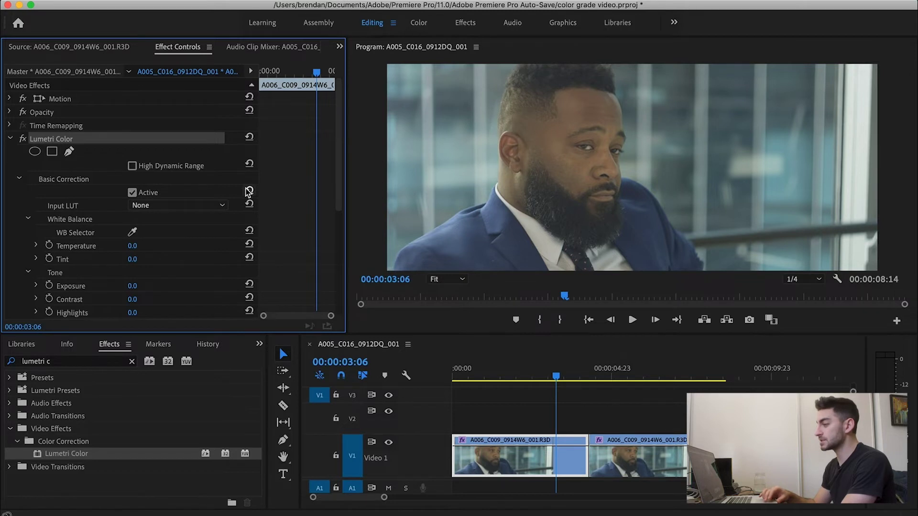
scroll(265, 209, "down", 3)
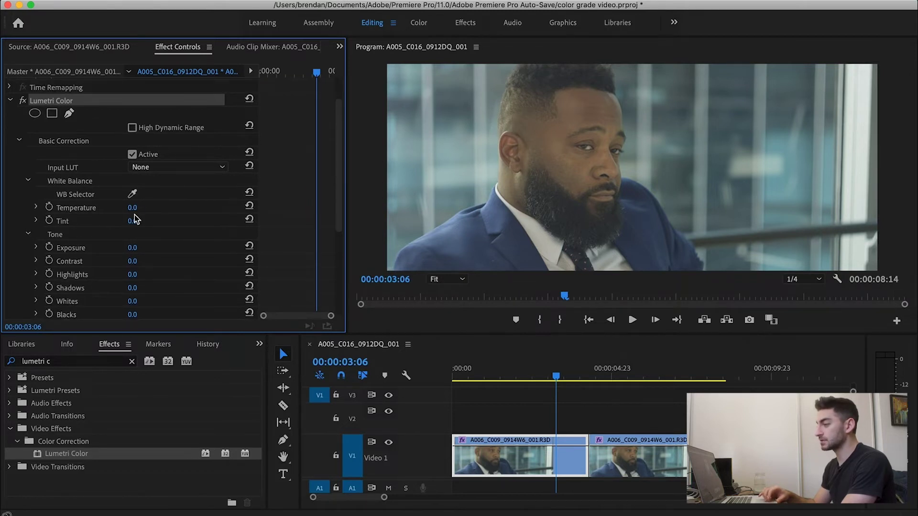
scroll(132, 218, "down", 2)
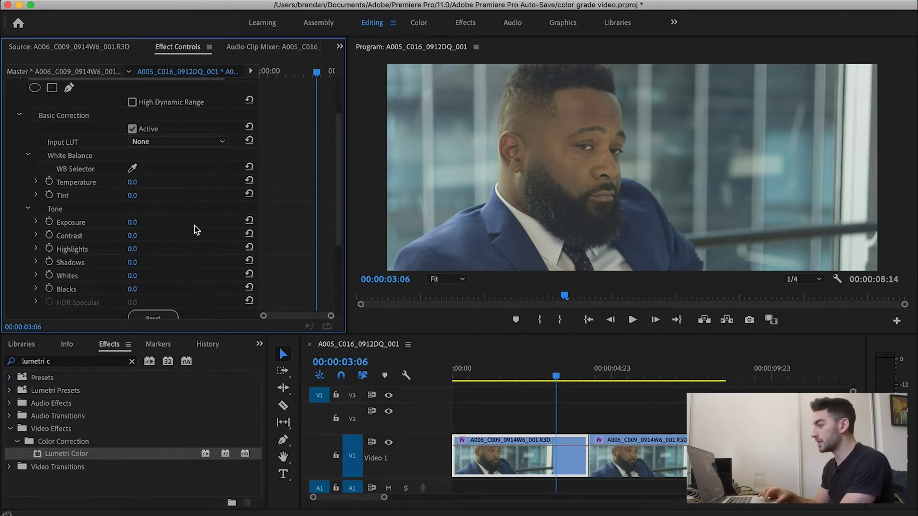
scroll(198, 230, "up", 3)
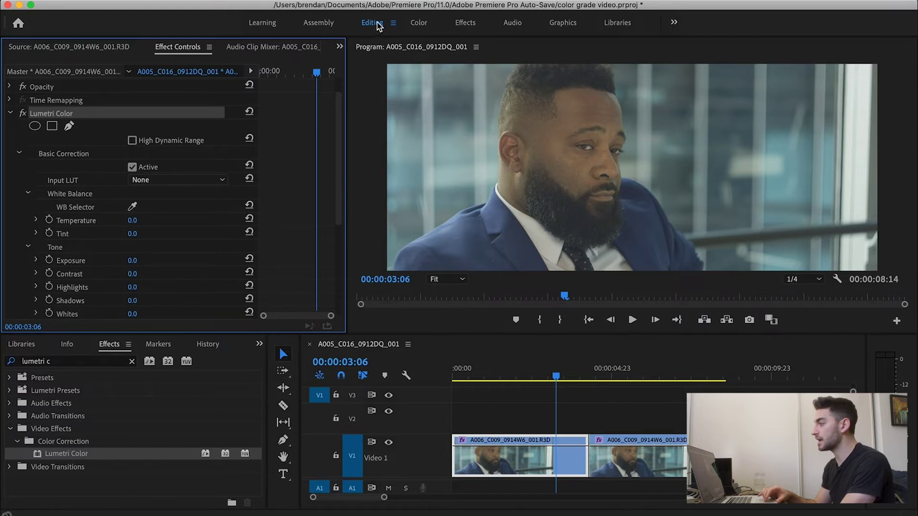
In the Color workspace, nudge white balance to Temperature 0.4 and Tint 2.5
left_click(419, 23)
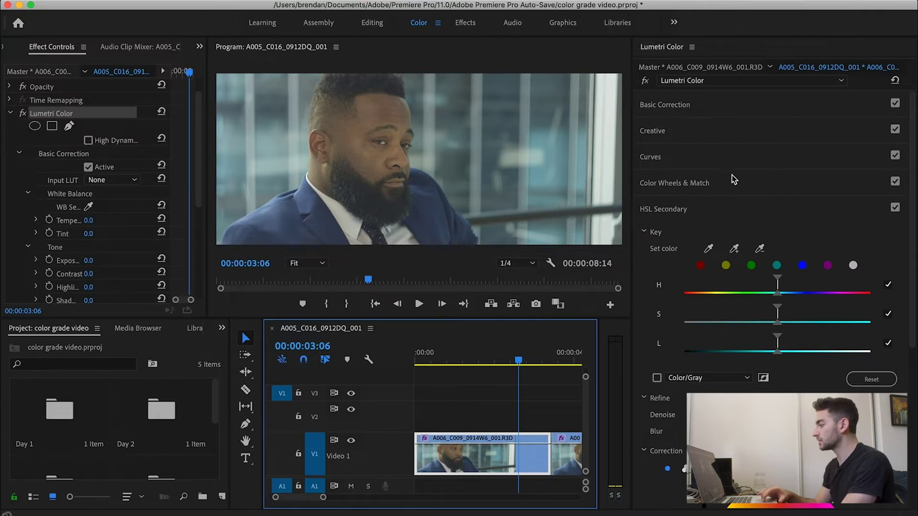
scroll(844, 201, "down", 2)
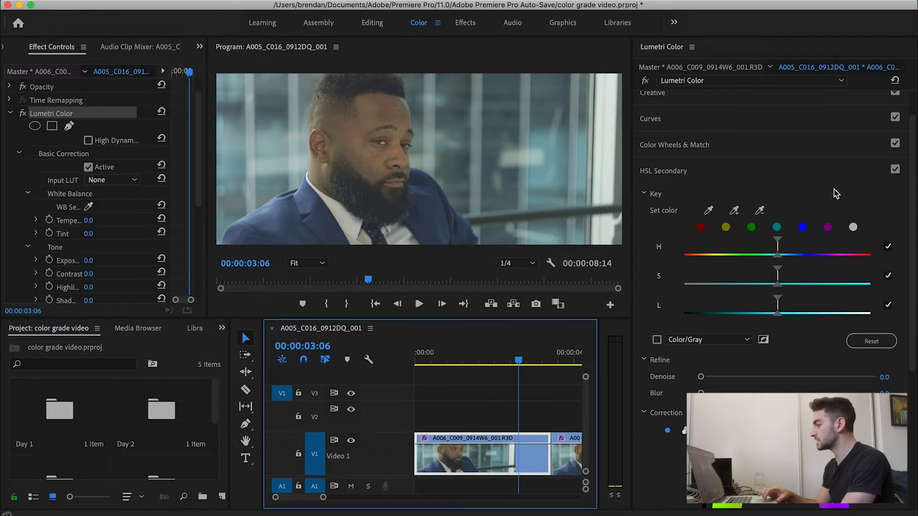
scroll(794, 192, "up", 10)
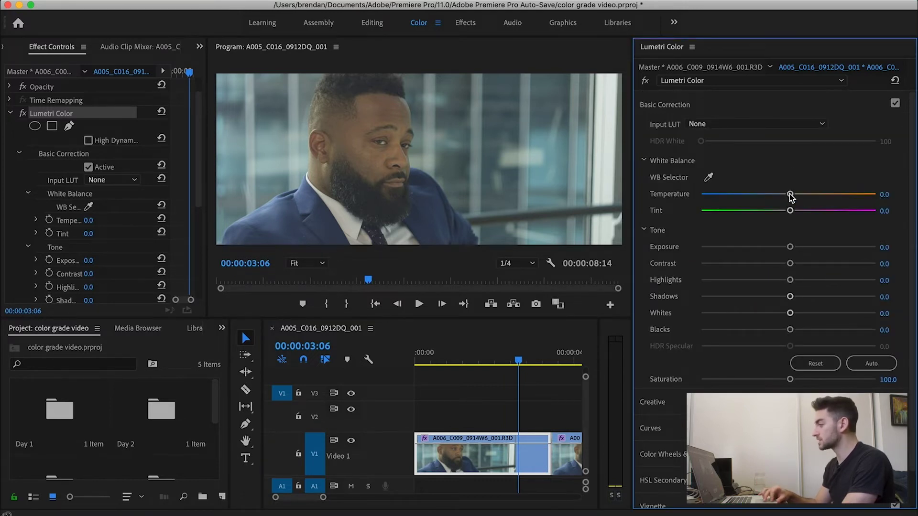
left_click_drag(789, 194, 790, 217)
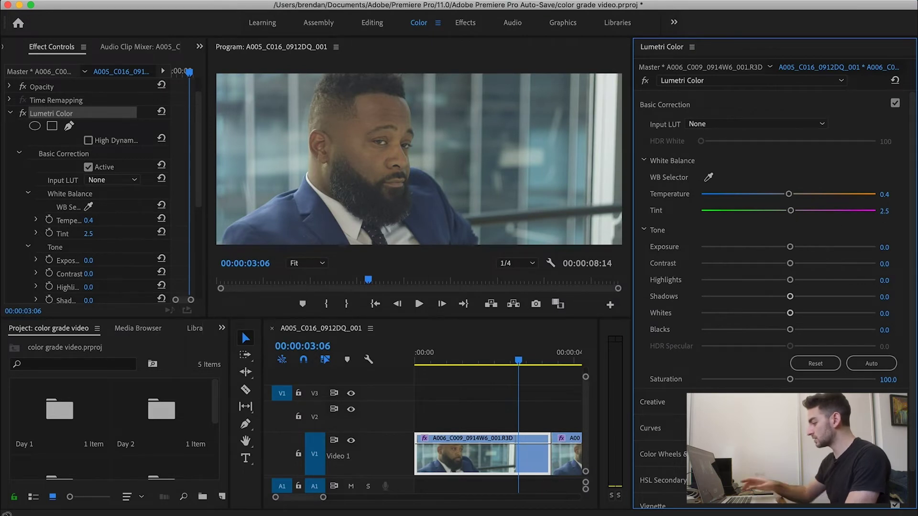
Zero Tint and Temperature, then sample a neutral area with the WB Selector: Temperature -7.4, Tint 6.1
left_click(884, 211)
type("0")
key("Return")
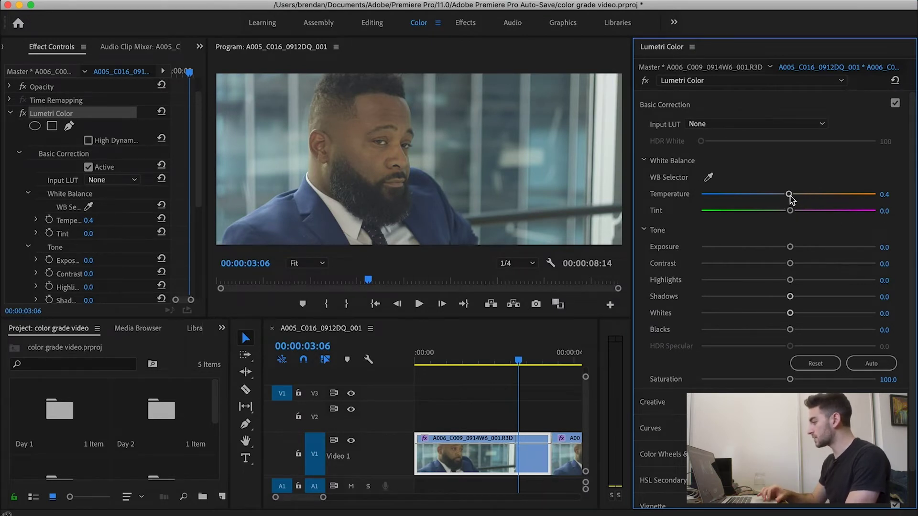
left_click(884, 194)
type("0")
key("Return")
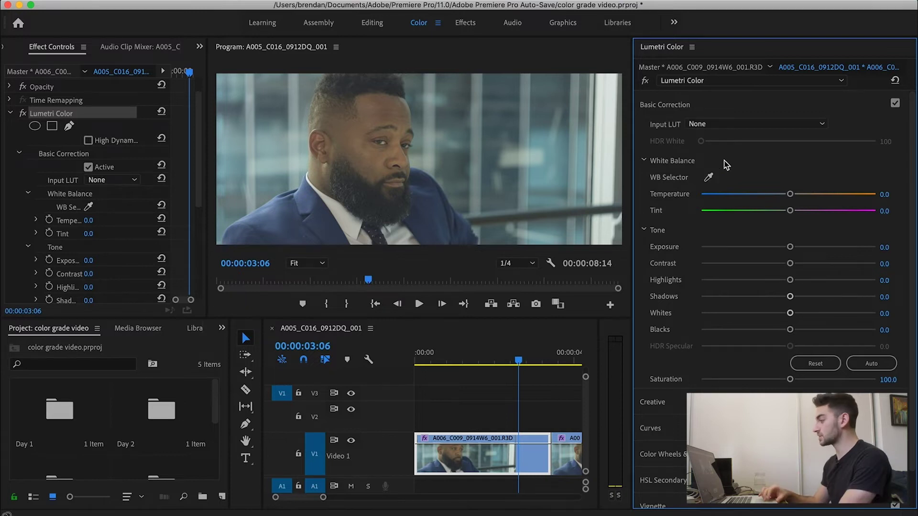
left_click(710, 179)
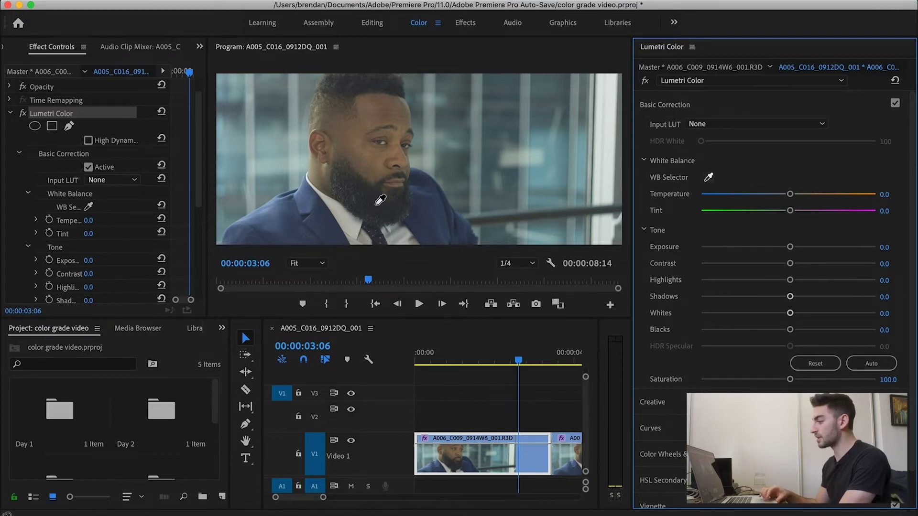
left_click(345, 222)
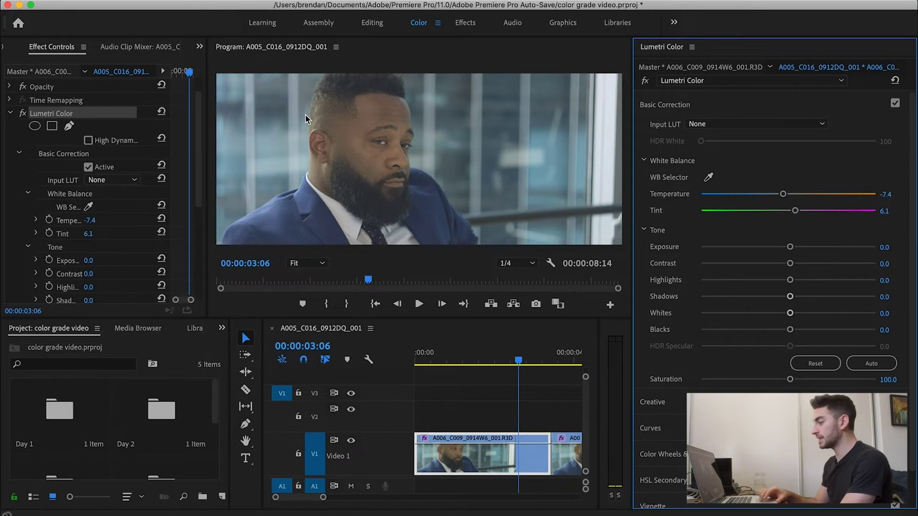
Show the master clip's RED Source Settings and try the REDlogFilm and Rec.709 gammas
left_click(478, 447)
left_click(26, 73)
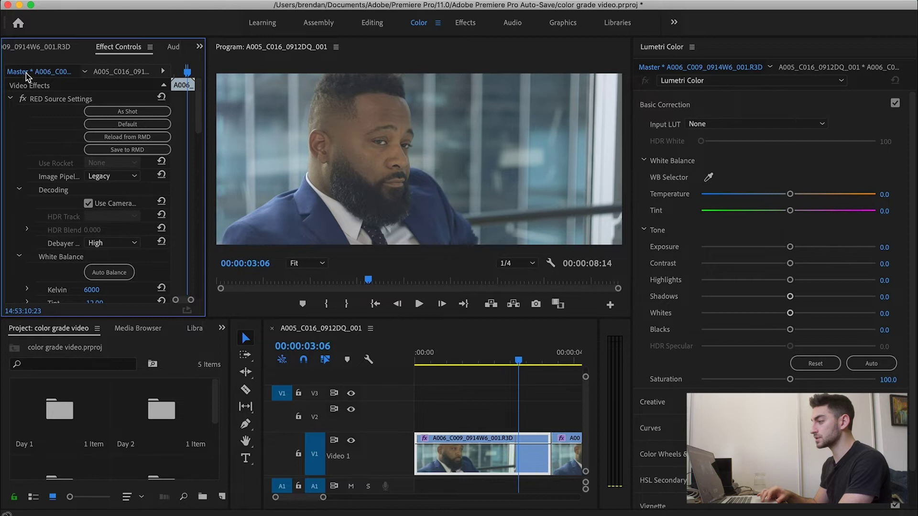
left_click_drag(199, 105, 199, 151)
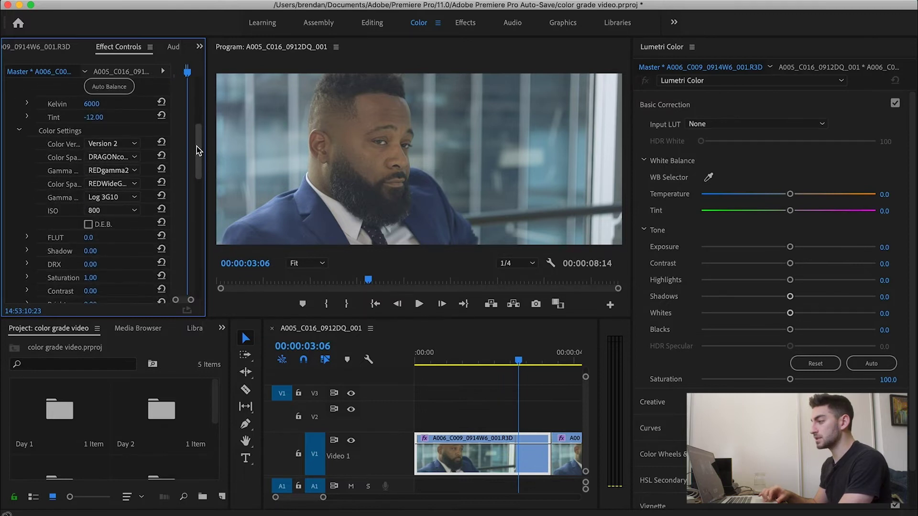
left_click(132, 171)
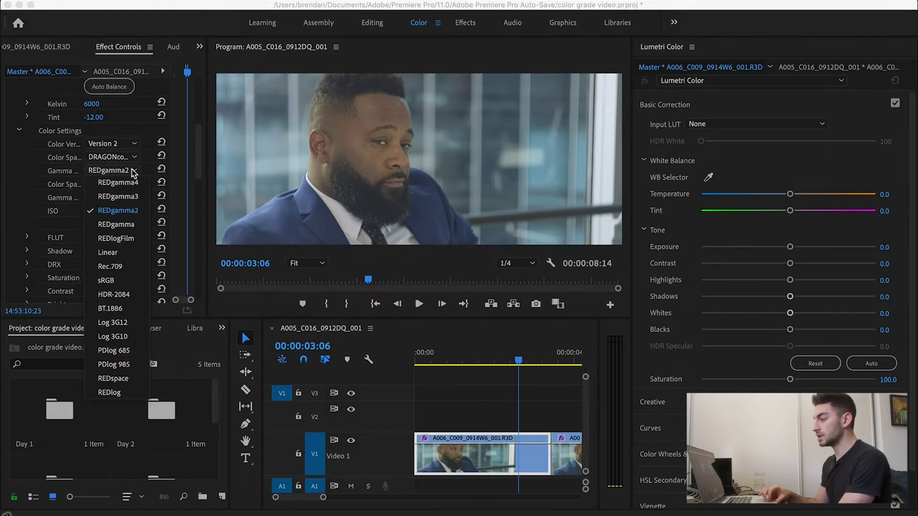
left_click(116, 241)
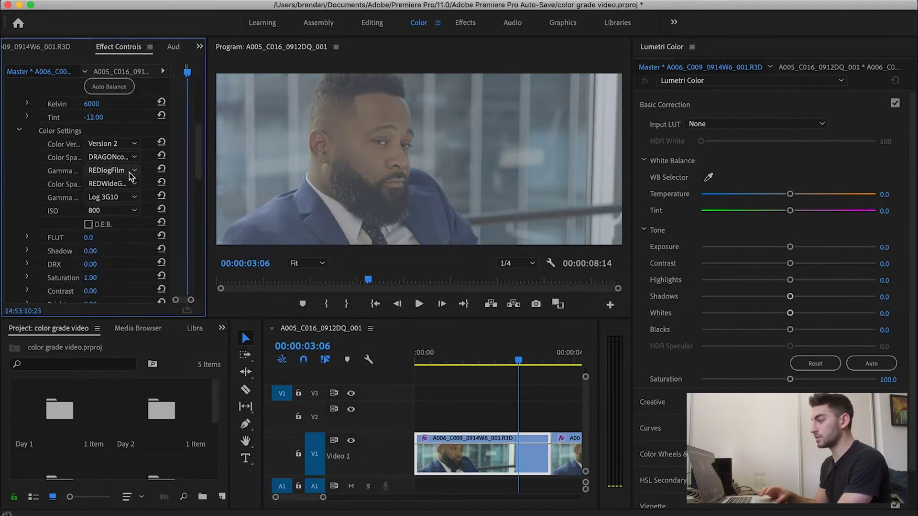
left_click(131, 173)
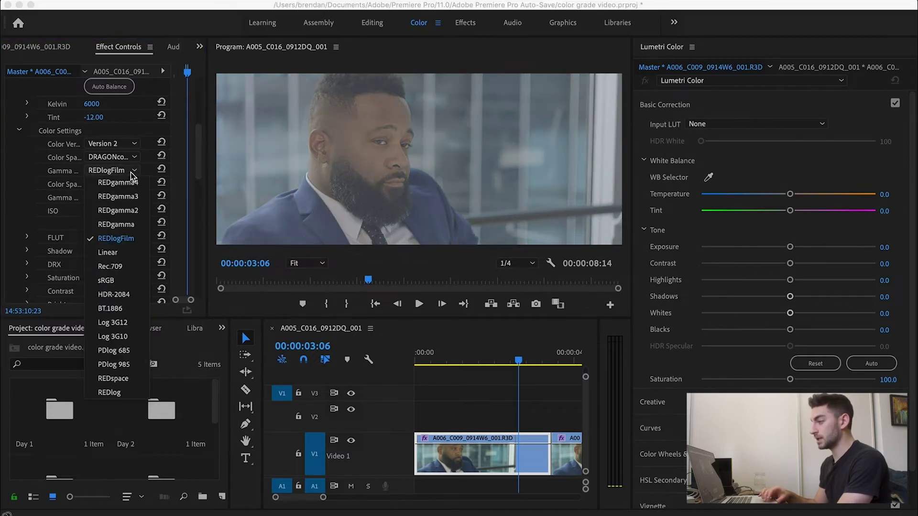
left_click(113, 270)
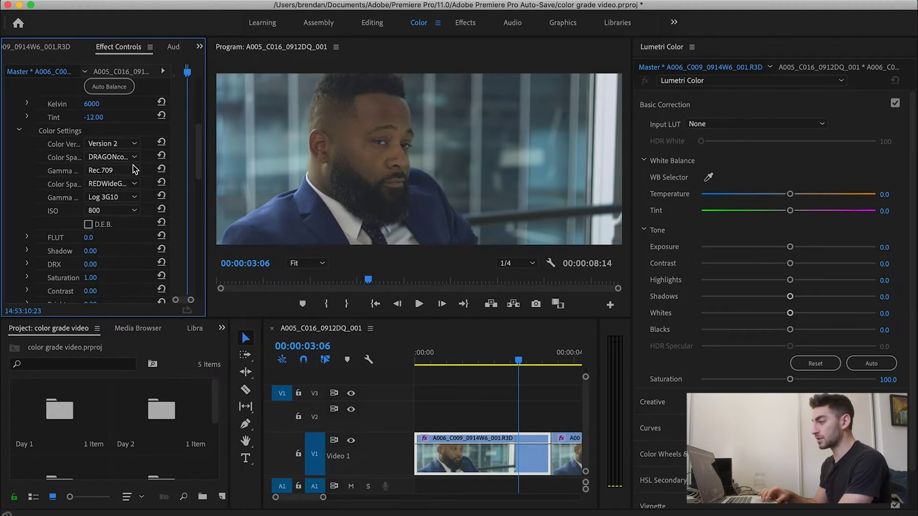
Try REDgamma4, then settle the Gamma Curve back on REDgamma2
left_click(134, 168)
left_click(125, 210)
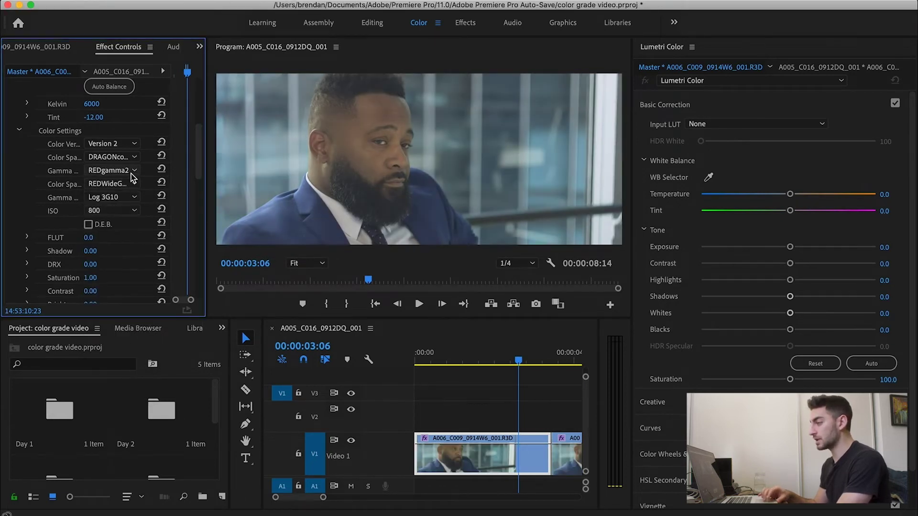
left_click(132, 171)
left_click(128, 182)
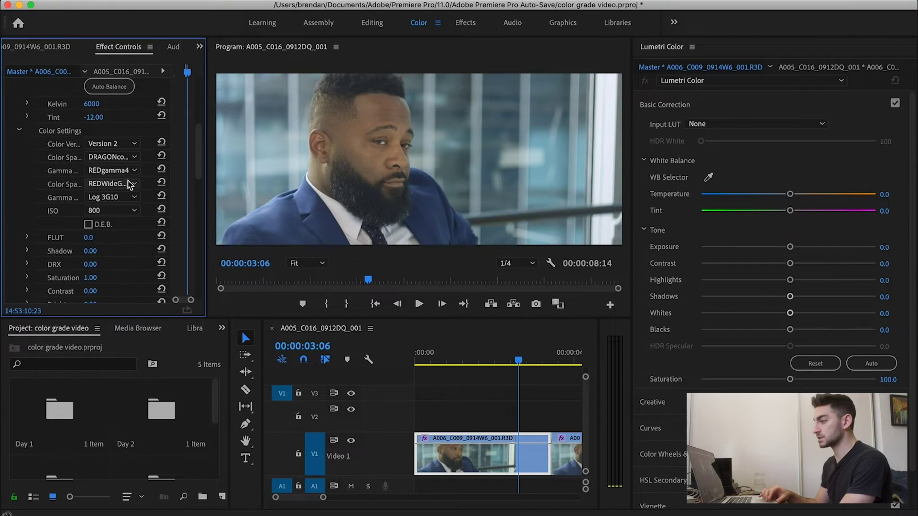
left_click(133, 170)
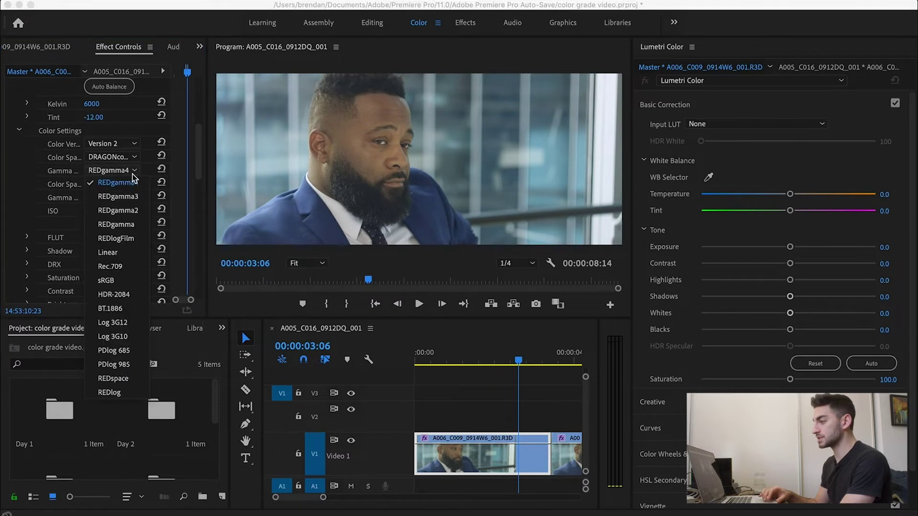
left_click(125, 211)
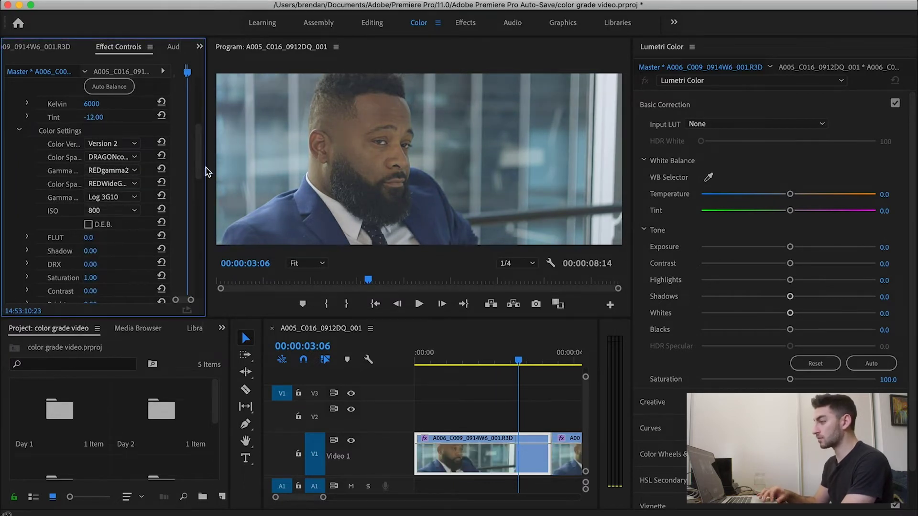
left_click_drag(198, 137, 200, 97)
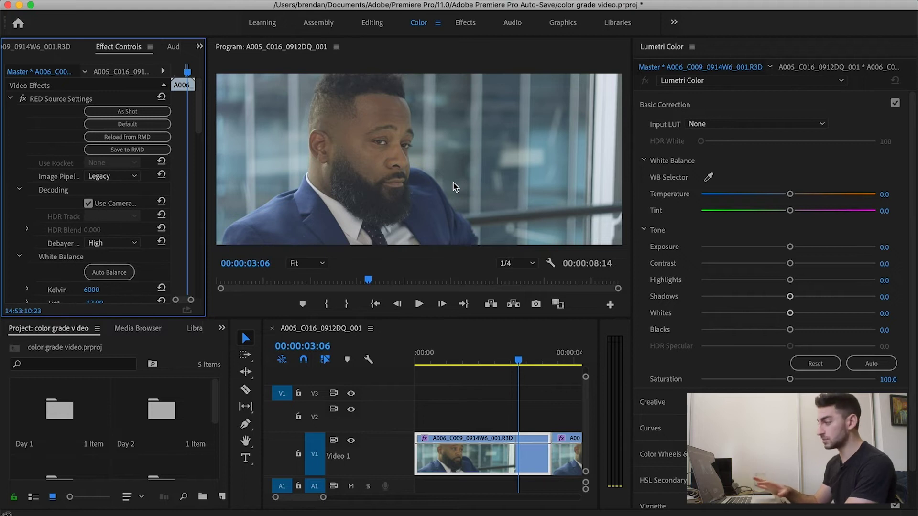
Restore the clip's own Lumetri grade and pull Blacks down to -65.8
left_click(839, 67)
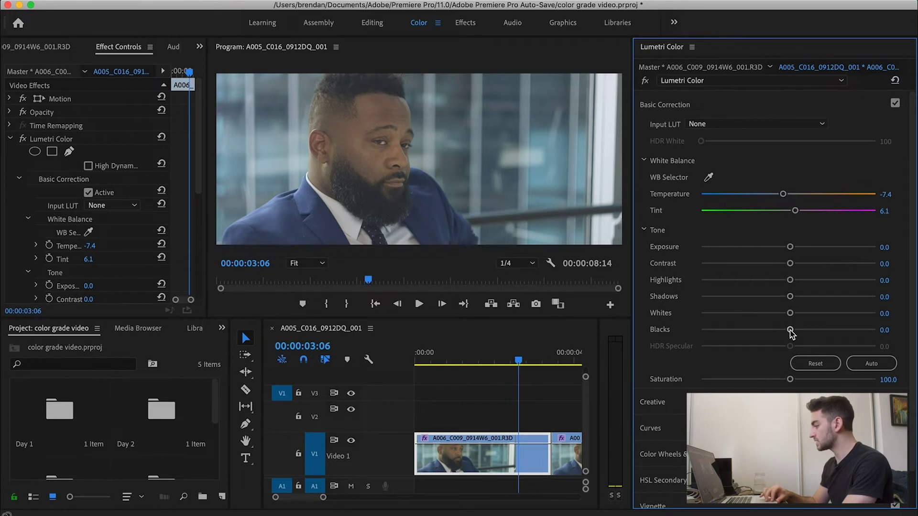
left_click_drag(789, 330, 731, 330)
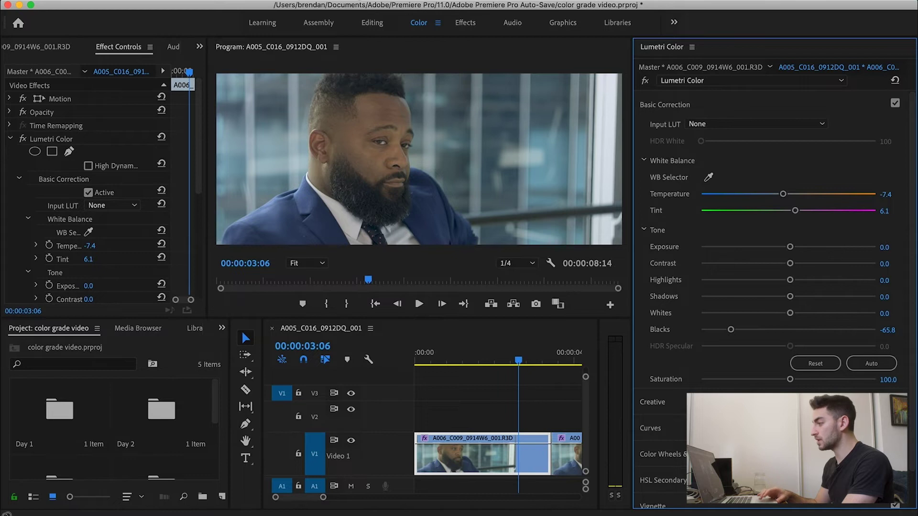
left_click(372, 1)
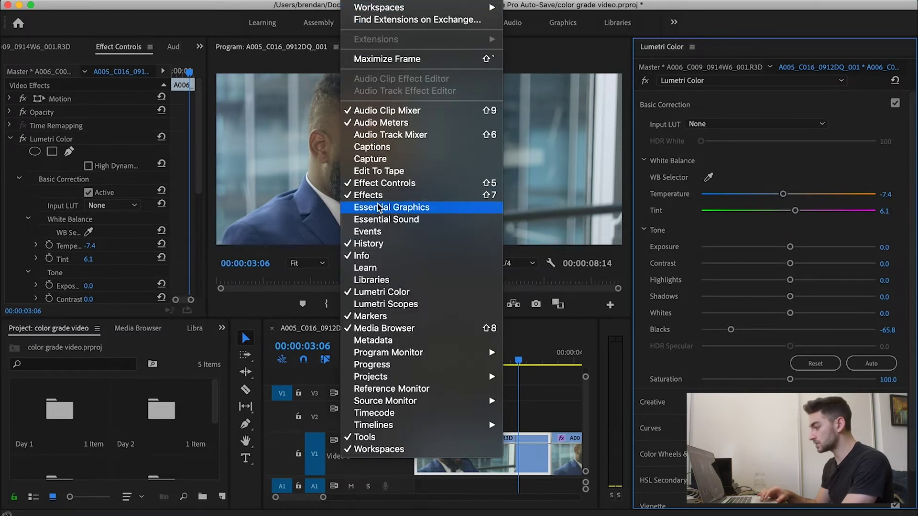
Show the Lumetri Scopes waveform as a floating window left of the Program Monitor
left_click(385, 304)
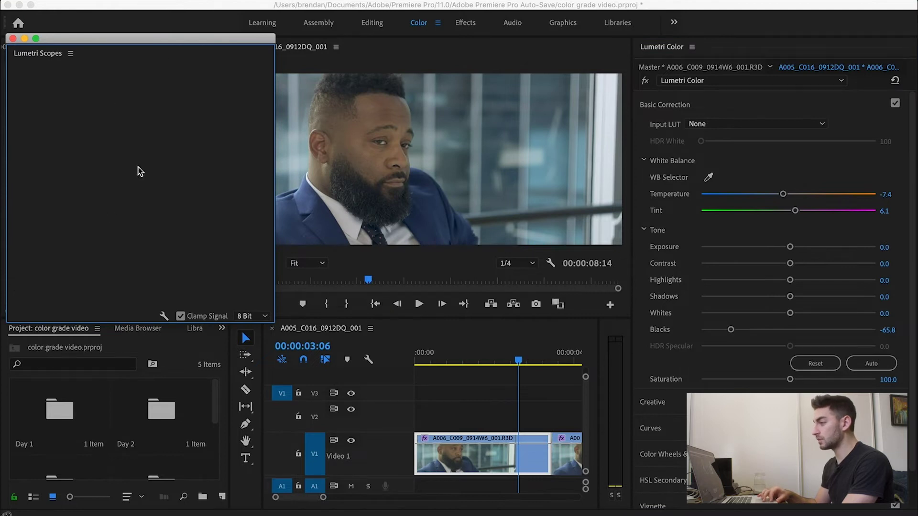
left_click_drag(143, 37, 184, 62)
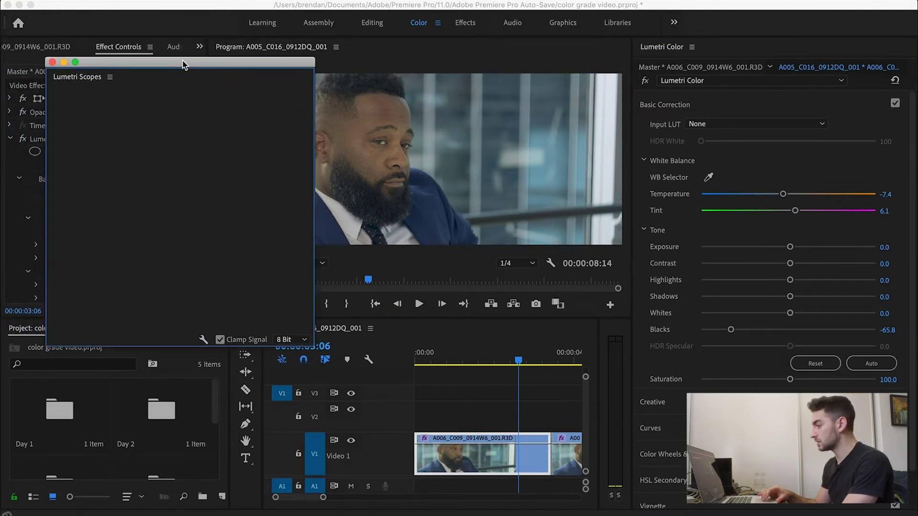
left_click(794, 208)
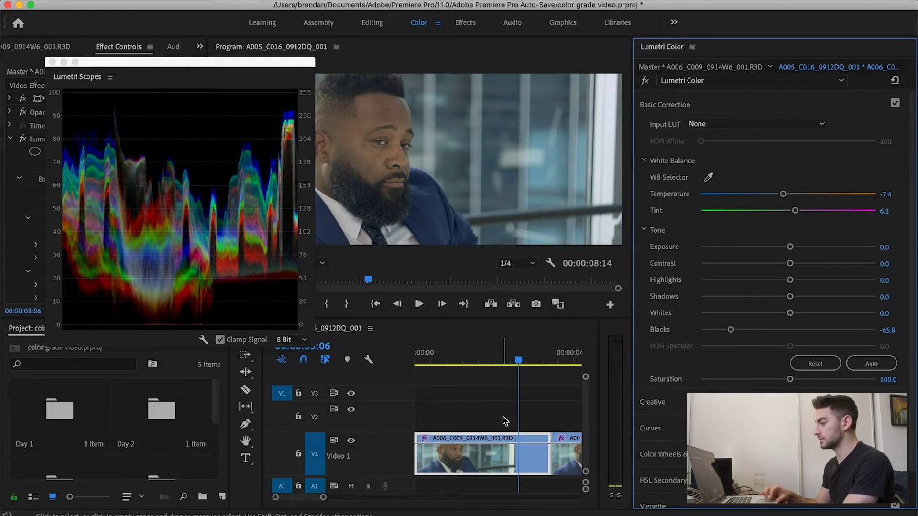
left_click(512, 463)
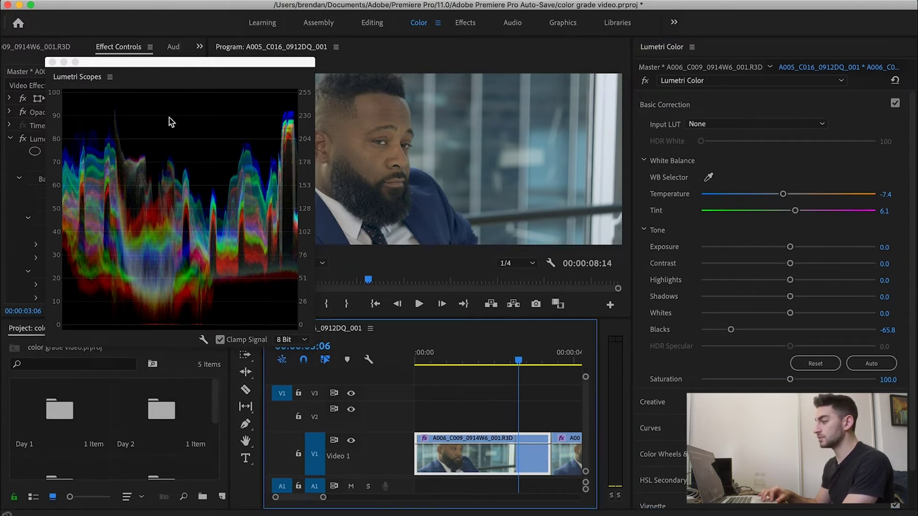
left_click_drag(192, 65, 168, 66)
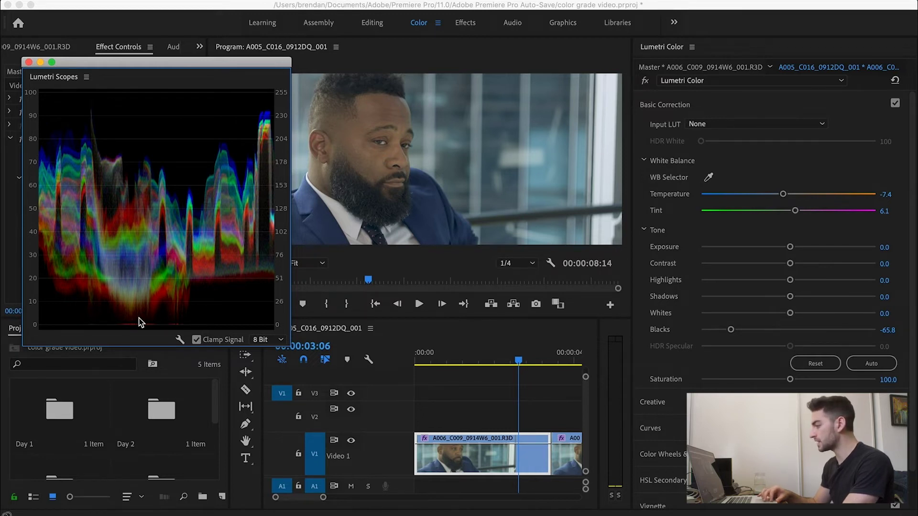
Tune Whites 17.8, Blacks -54.9 and Contrast 28.7 against the waveform, then close the scopes
mouse_move(731, 330)
left_mouse_down()
mouse_move(699, 330)
mouse_move(777, 330)
mouse_move(742, 329)
left_mouse_up()
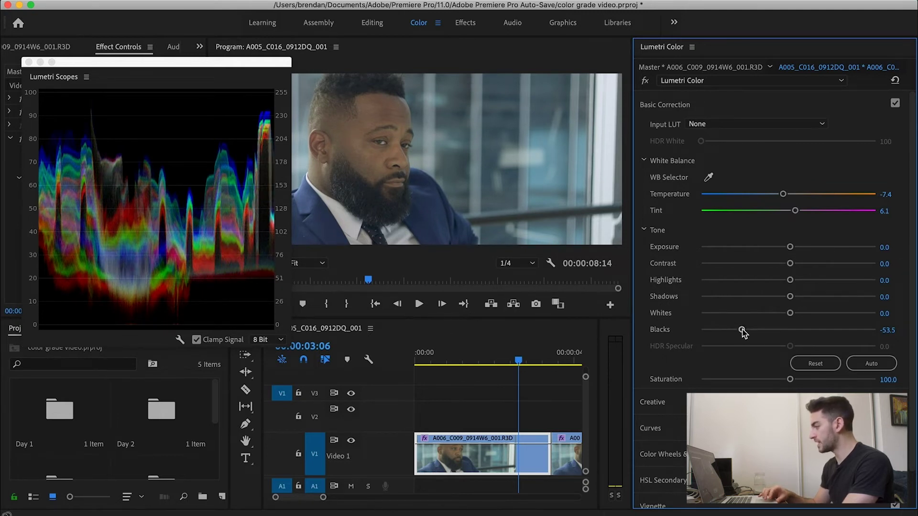
left_click_drag(789, 313, 809, 313)
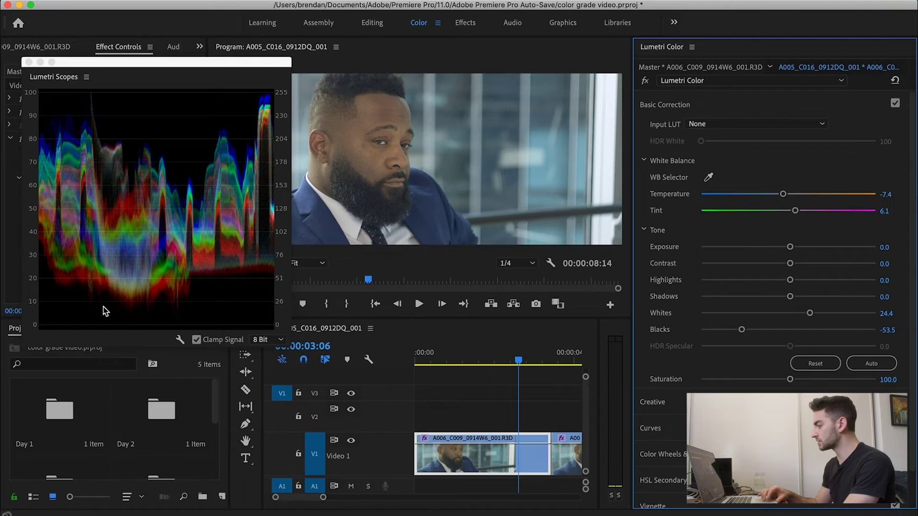
left_click_drag(741, 330, 734, 330)
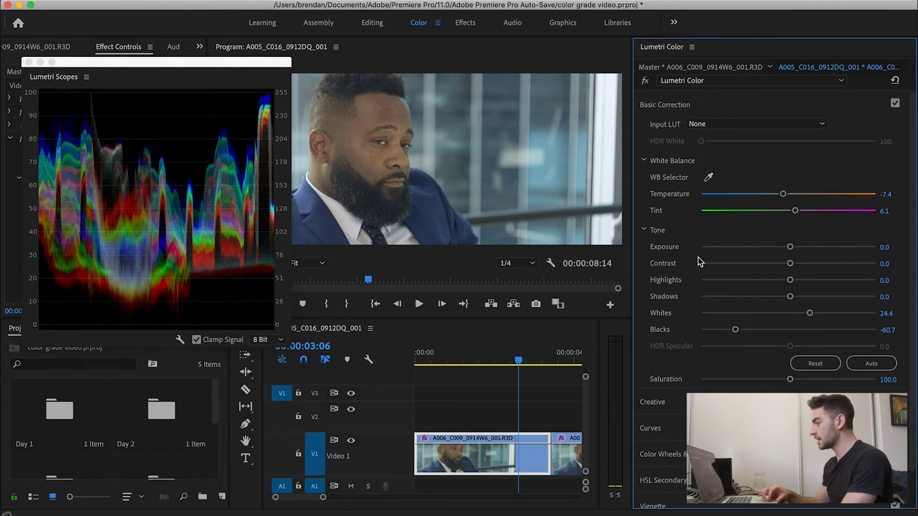
left_click_drag(791, 265, 813, 266)
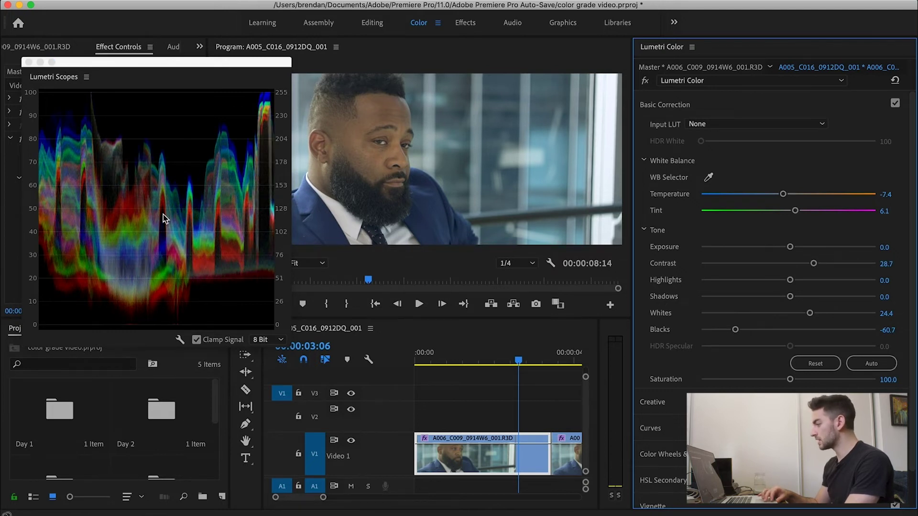
left_click_drag(810, 313, 803, 315)
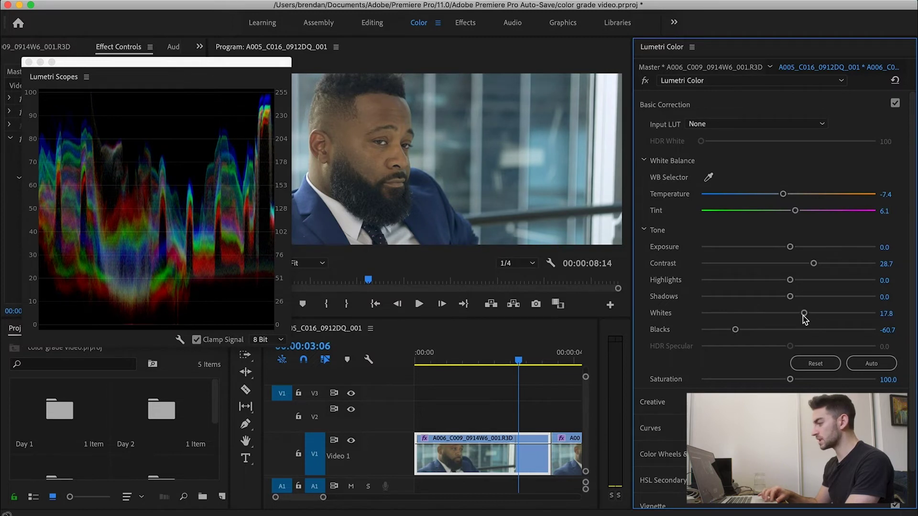
left_click_drag(735, 330, 740, 331)
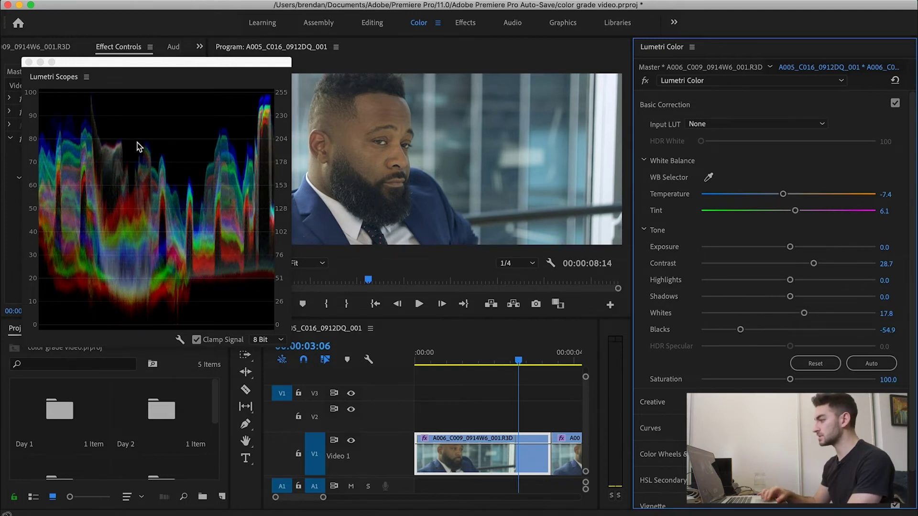
left_click(28, 62)
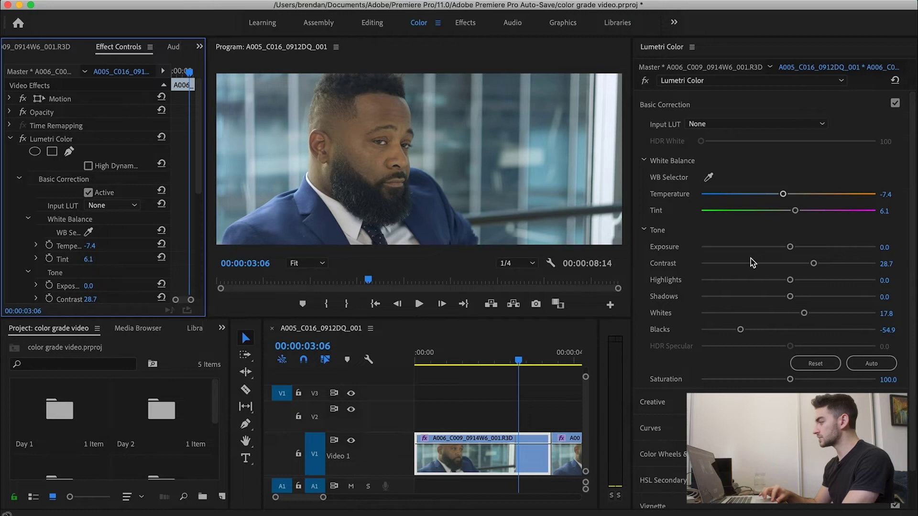
Toggle Basic Correction off and on to compare, then collapse it
left_click(894, 103)
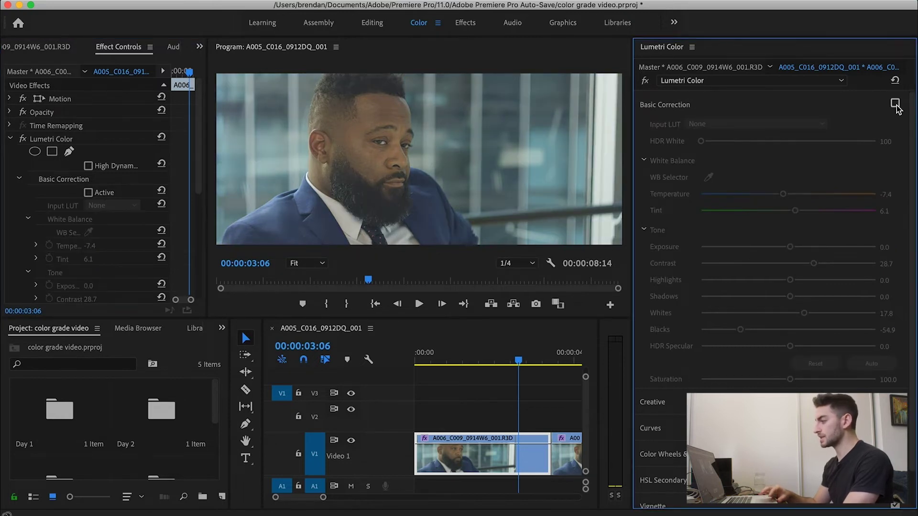
left_click(895, 103)
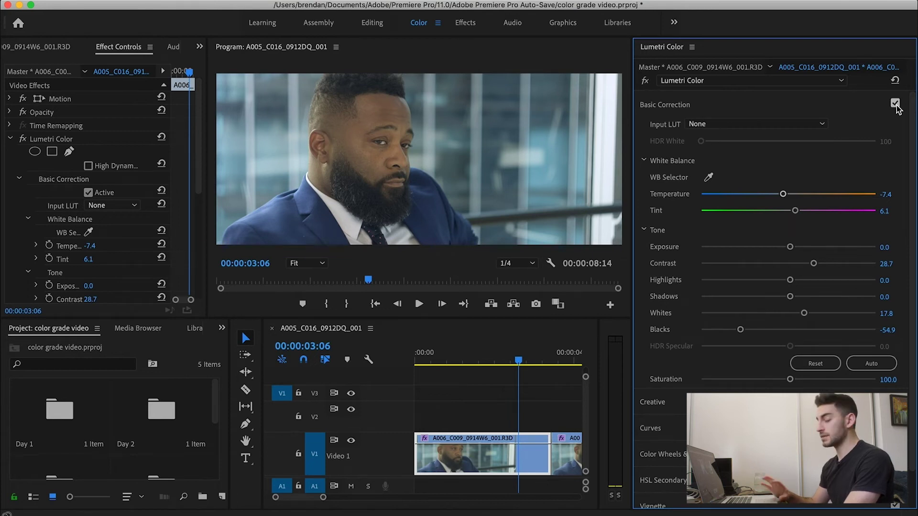
left_click(664, 106)
Expand Creative, leave the Look set to None, and collapse the section
left_click(659, 132)
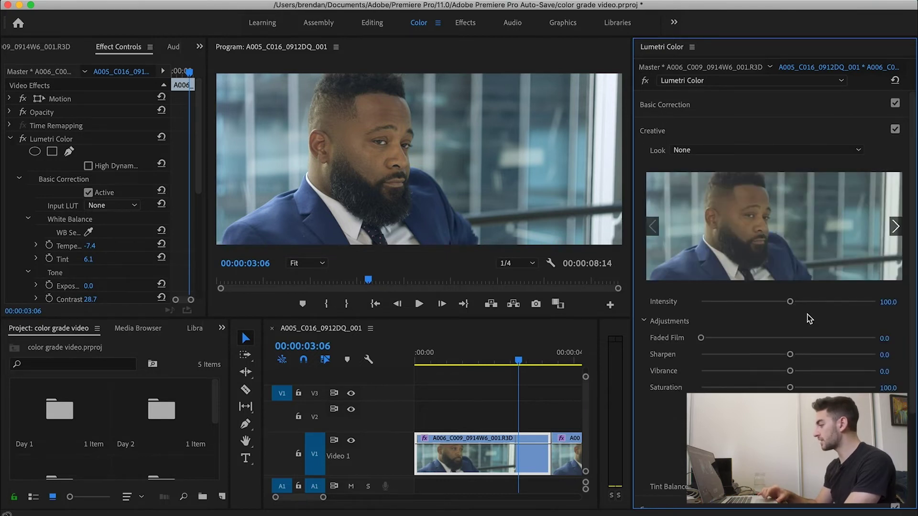
mouse_move(913, 299)
left_mouse_down()
mouse_move(913, 389)
mouse_move(913, 299)
left_mouse_up()
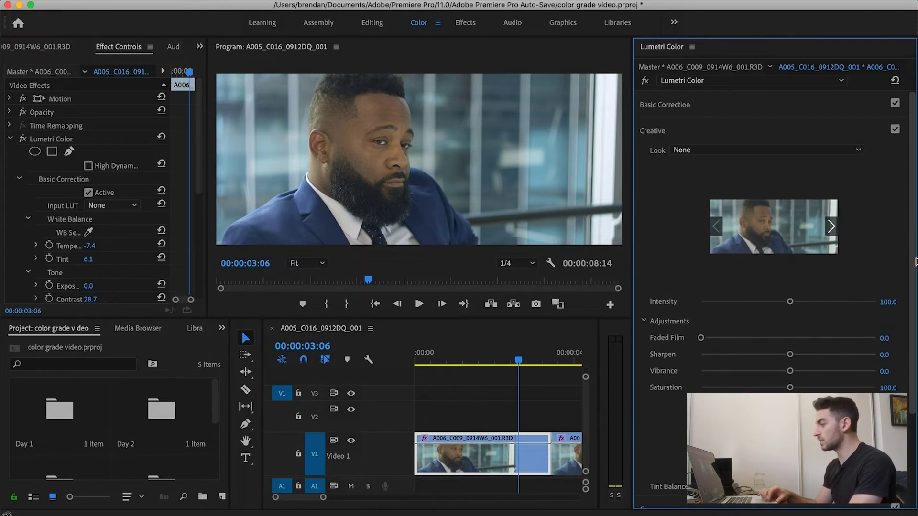
left_click(859, 149)
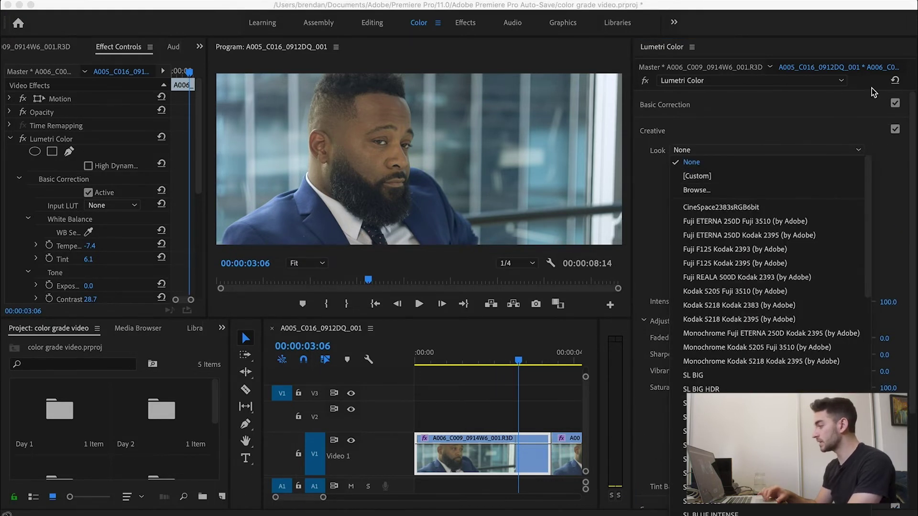
left_click(859, 150)
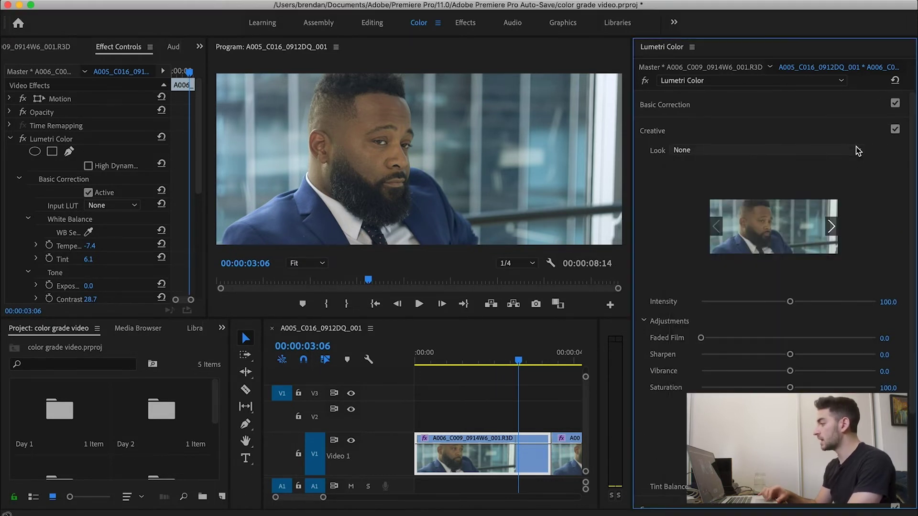
left_click(671, 135)
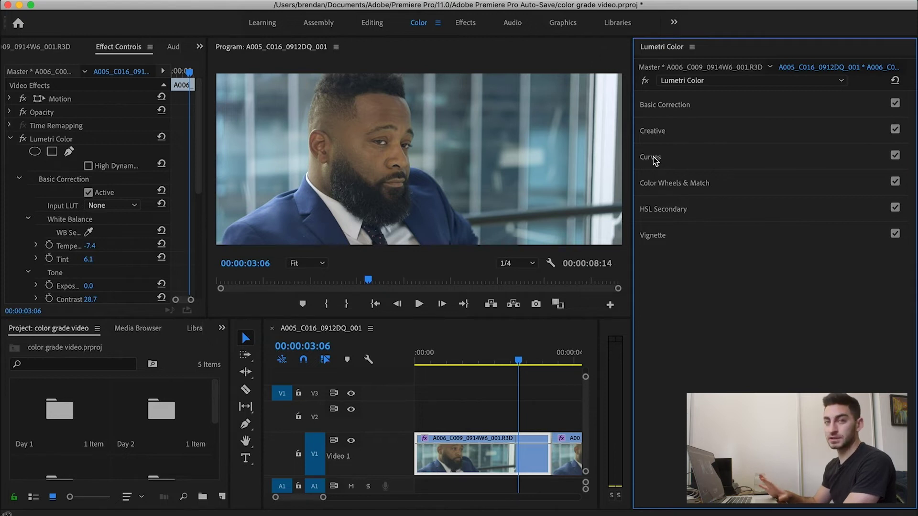
Expand Lumetri's Curves section and scroll down to the Hue vs Sat curve
left_click(676, 162)
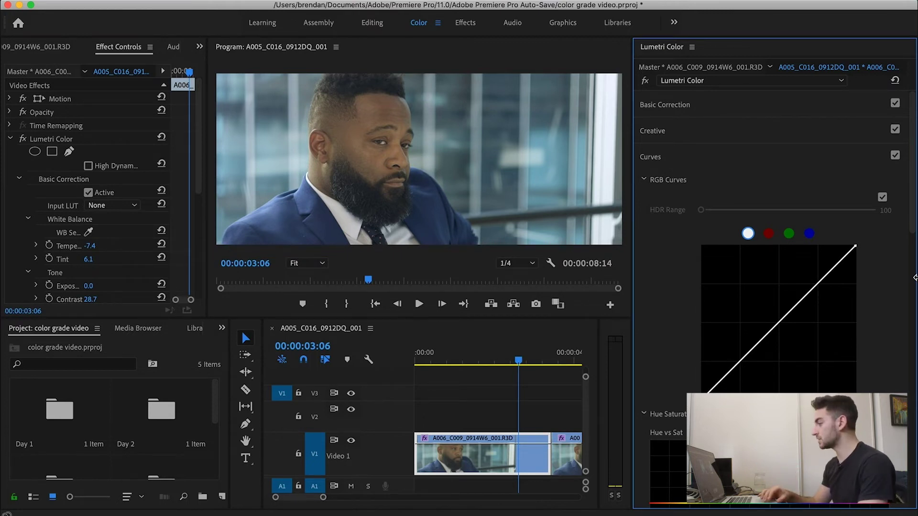
left_click_drag(913, 227, 913, 305)
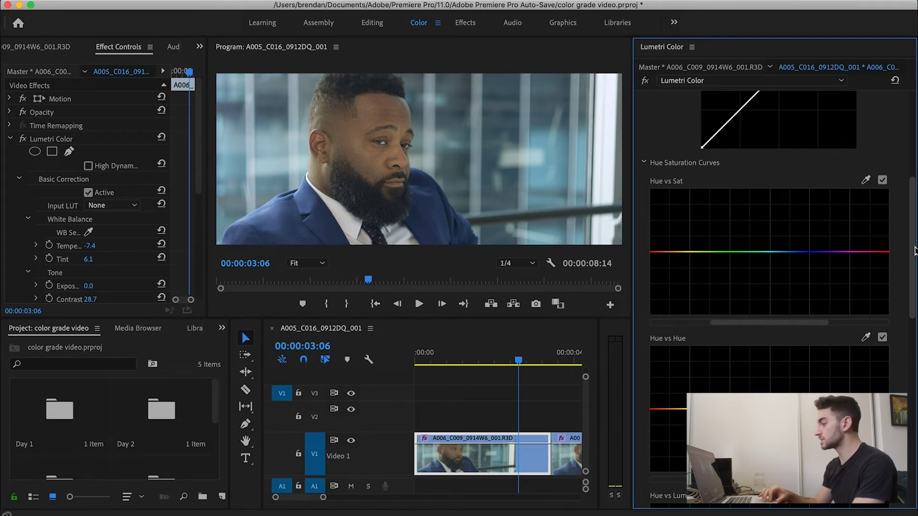
left_click_drag(914, 250, 911, 379)
scroll(911, 378, "down", 5)
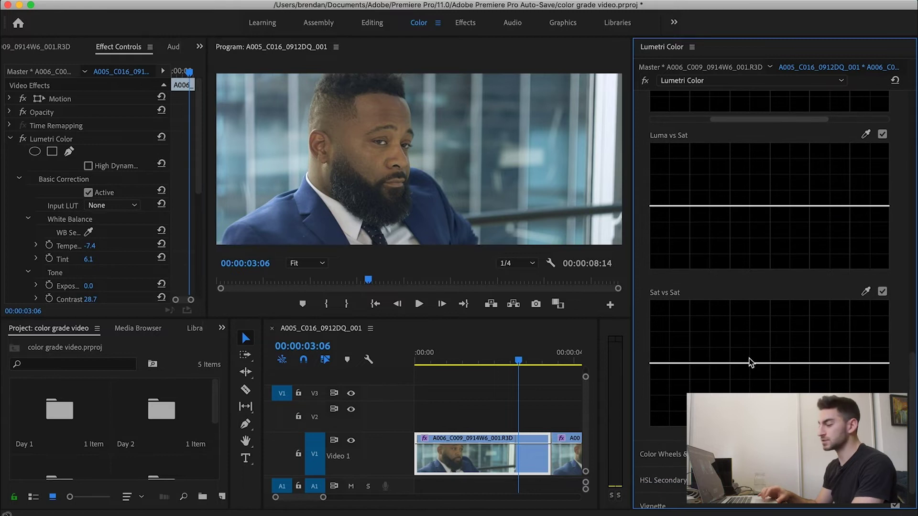
left_click_drag(912, 387, 911, 223)
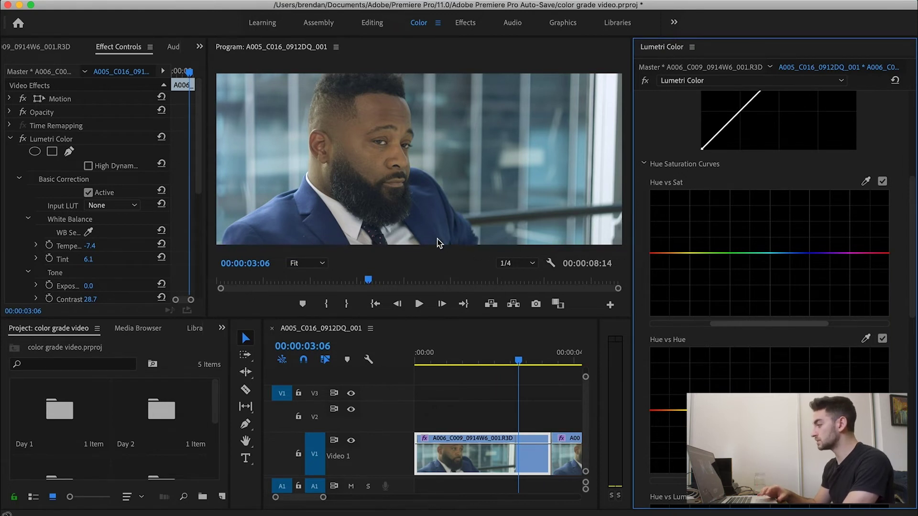
Place three Hue vs Sat points around blue and raise the blue point for the suit
left_click(802, 253)
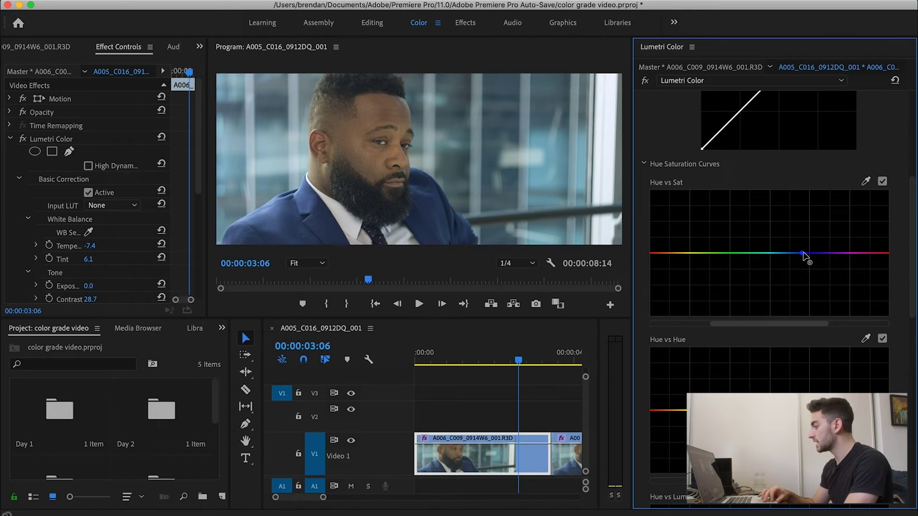
left_click(765, 252)
left_click(834, 253)
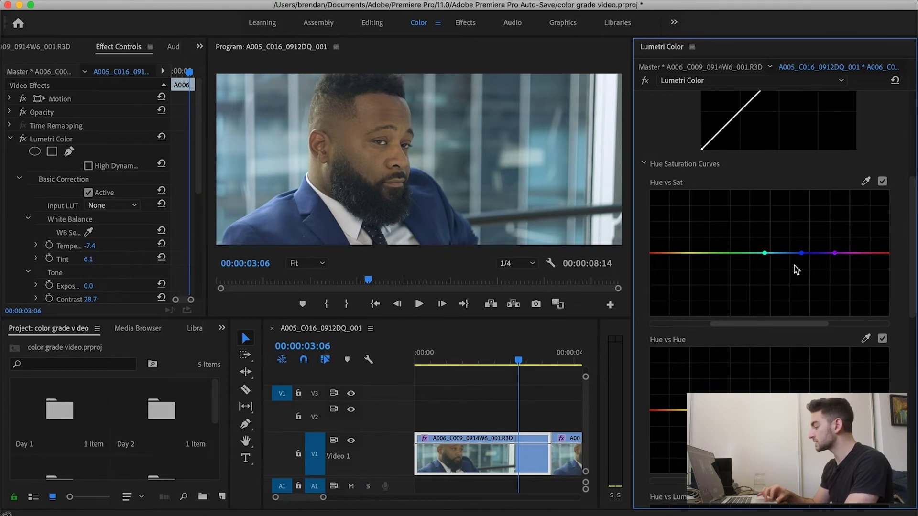
left_click_drag(801, 253, 801, 198)
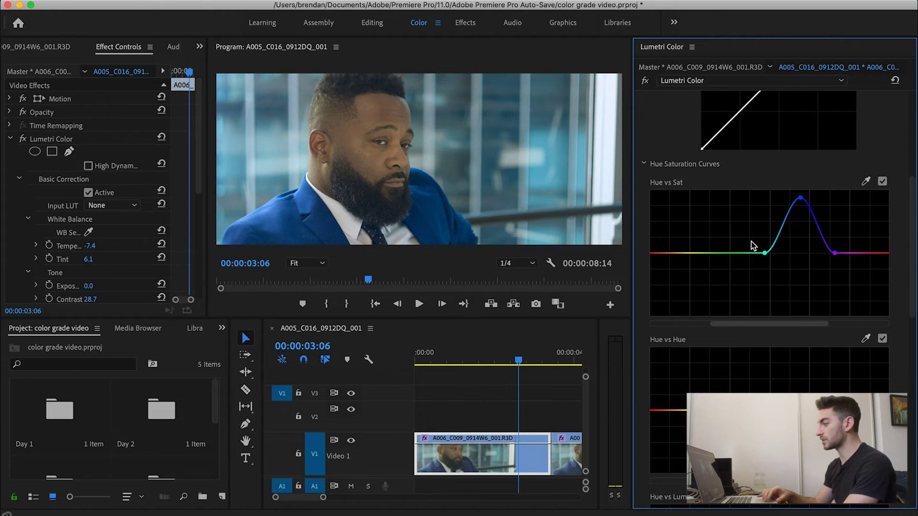
Try a blue dip on the Hue vs Luma curve, then reset it to flat
left_click_drag(912, 252, 913, 345)
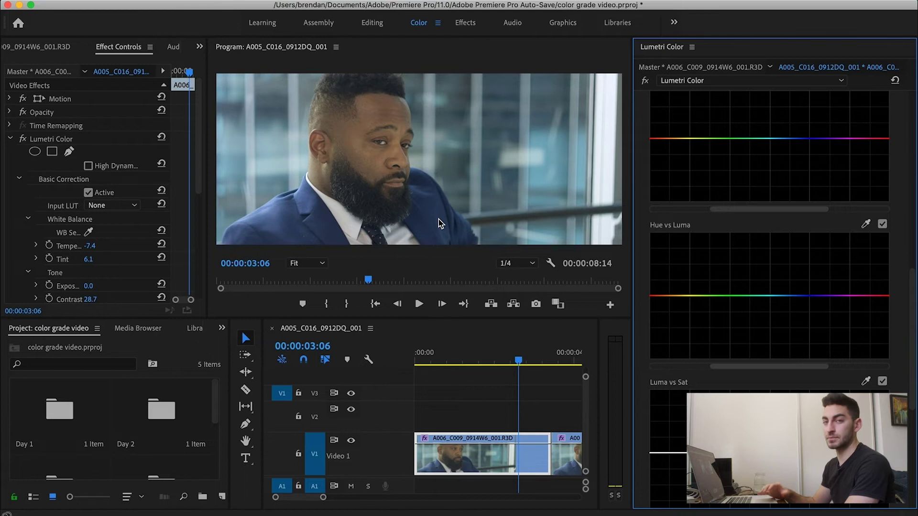
left_click(808, 296)
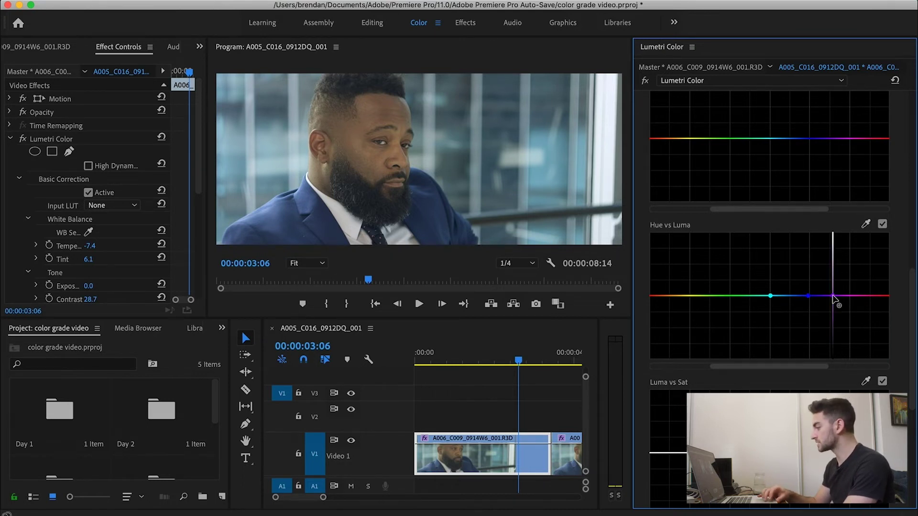
left_click_drag(807, 297, 806, 338)
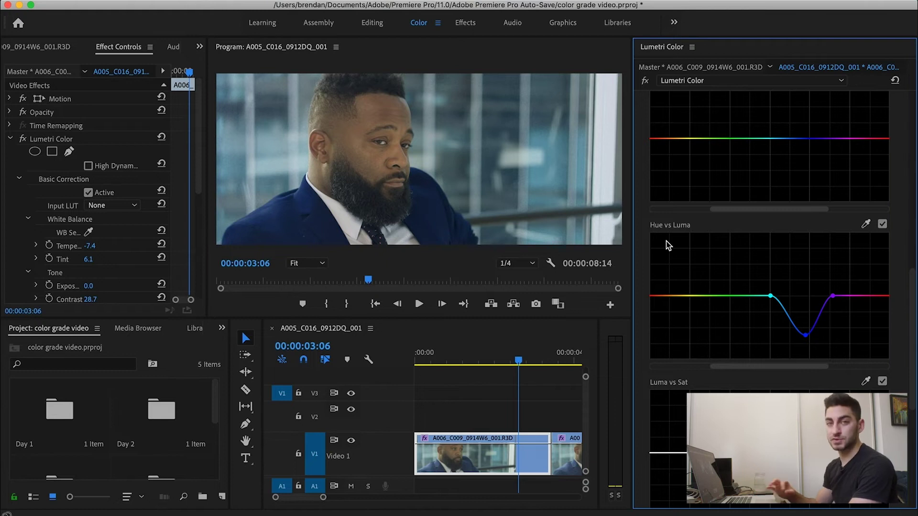
double_click(805, 336)
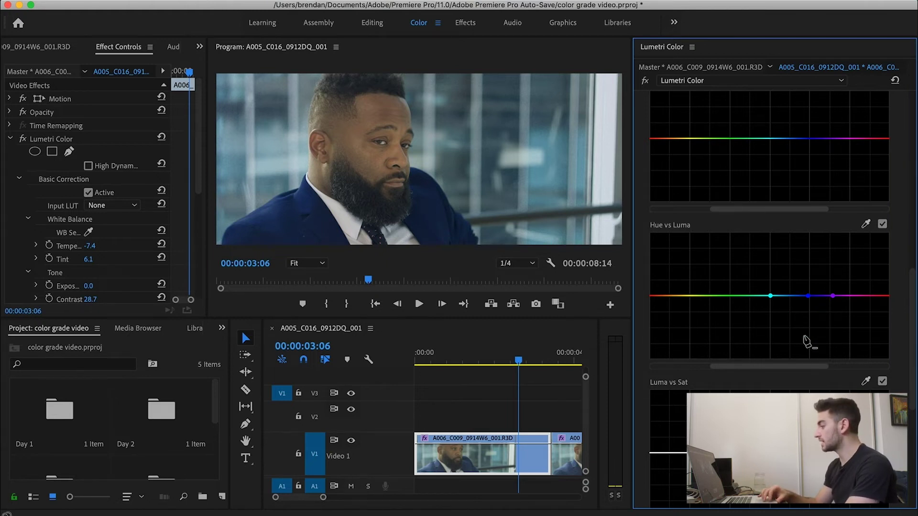
scroll(913, 316, "up", 15)
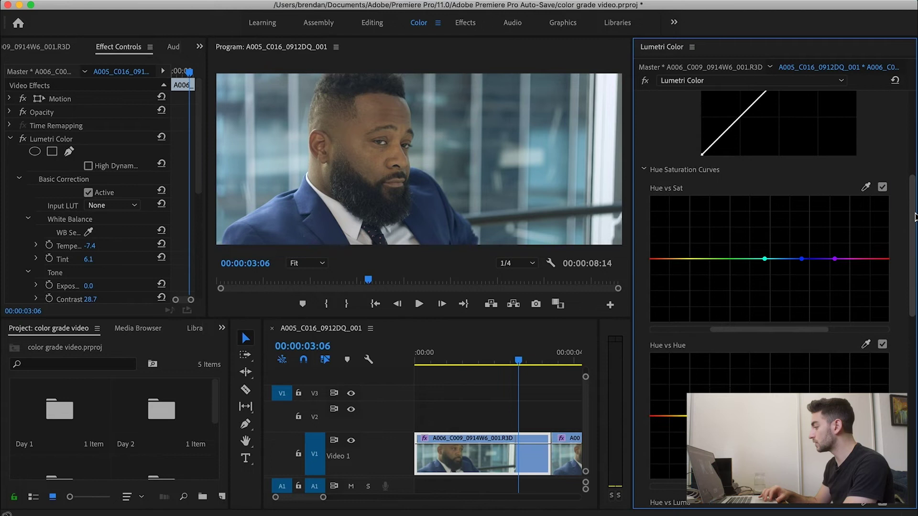
left_click(684, 154)
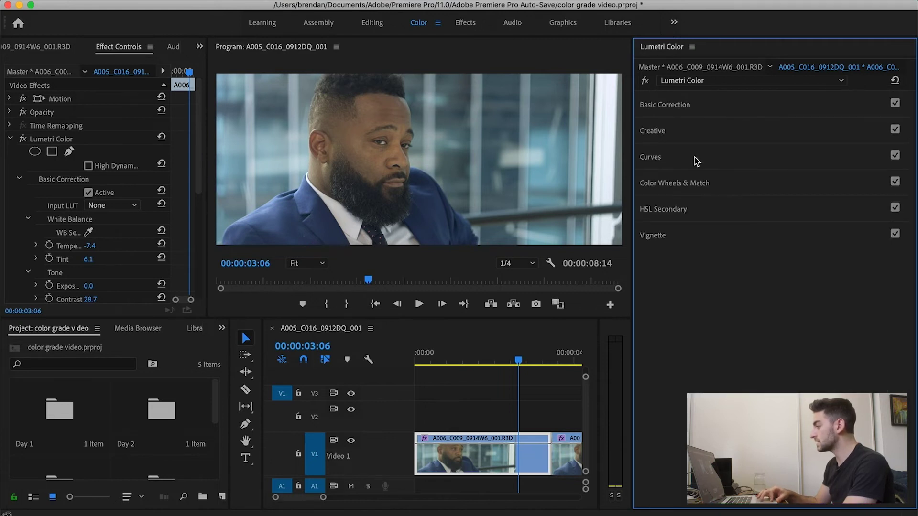
left_click(727, 188)
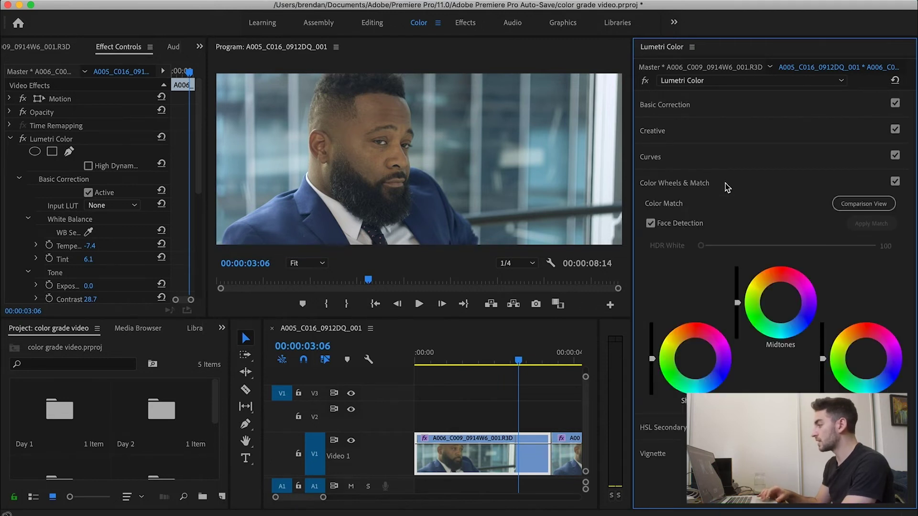
left_click(779, 306)
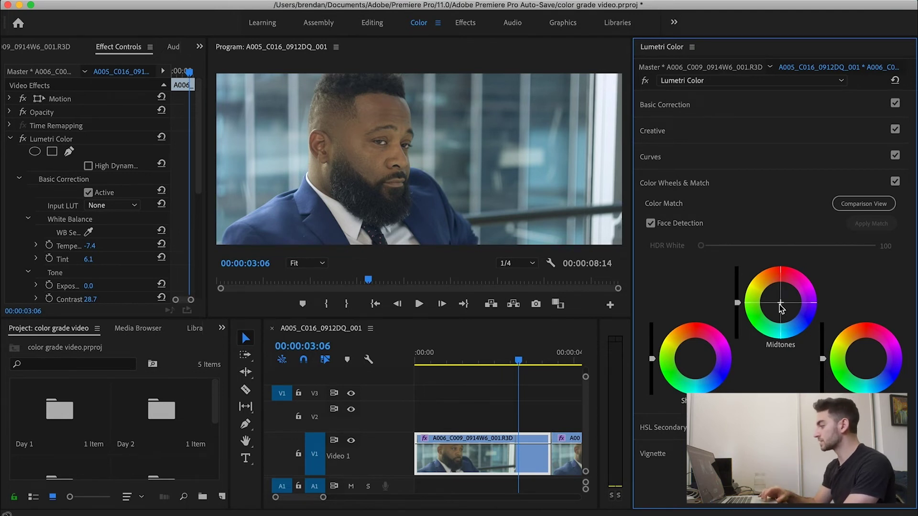
left_click_drag(779, 305, 807, 280)
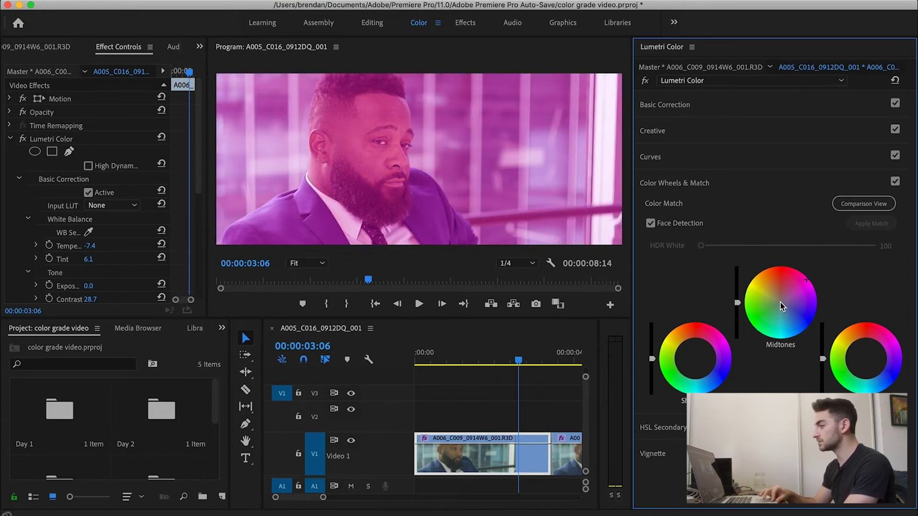
key("super+z")
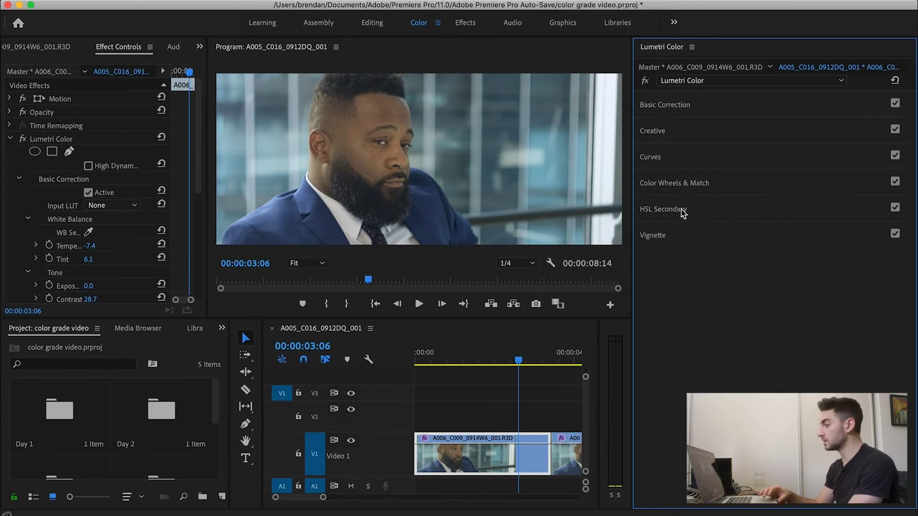
Sample the blue suit with the HSL Secondary Set color eyedropper to create a key
left_click(698, 211)
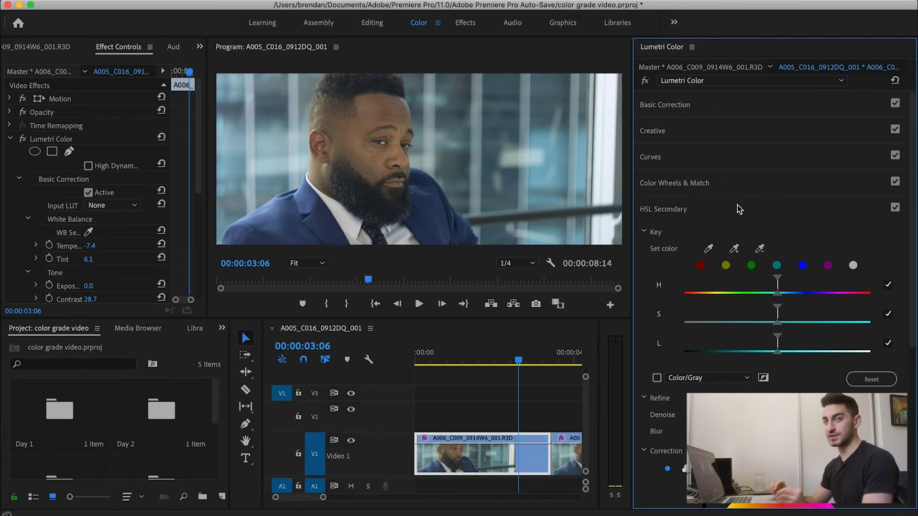
left_click(709, 248)
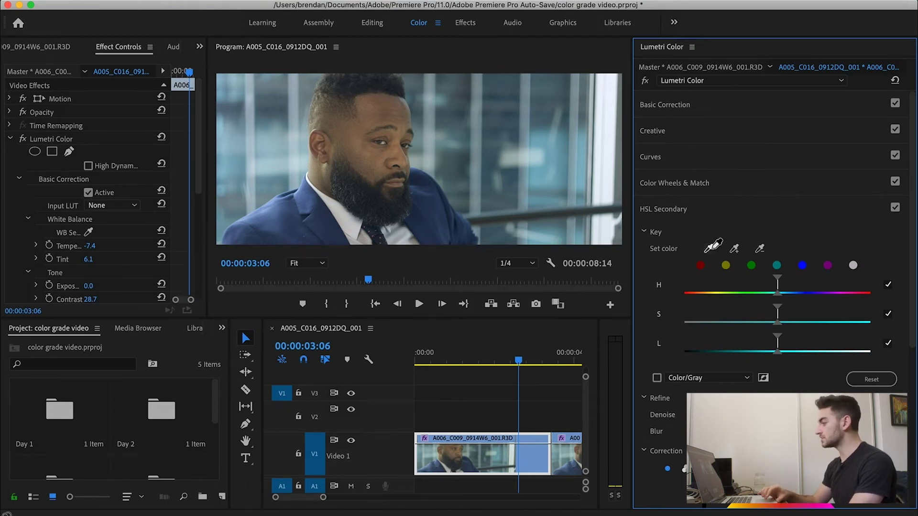
left_click(427, 212)
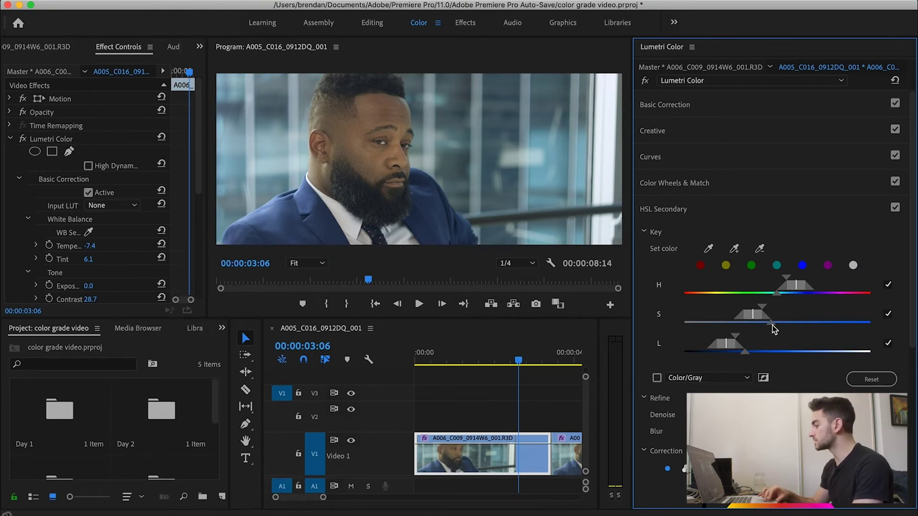
Drag the H, S and L range handles to widen and soften the key across the blue suit
left_click_drag(772, 325, 749, 293)
mouse_move(744, 351)
left_mouse_down()
mouse_move(775, 353)
mouse_move(746, 340)
mouse_move(758, 340)
left_mouse_up()
left_click_drag(763, 307, 779, 311)
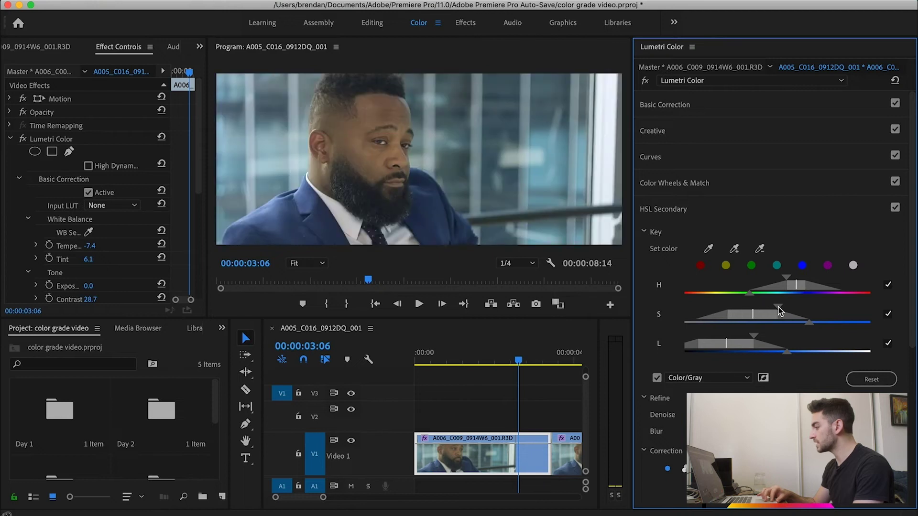
left_click_drag(786, 278, 770, 277)
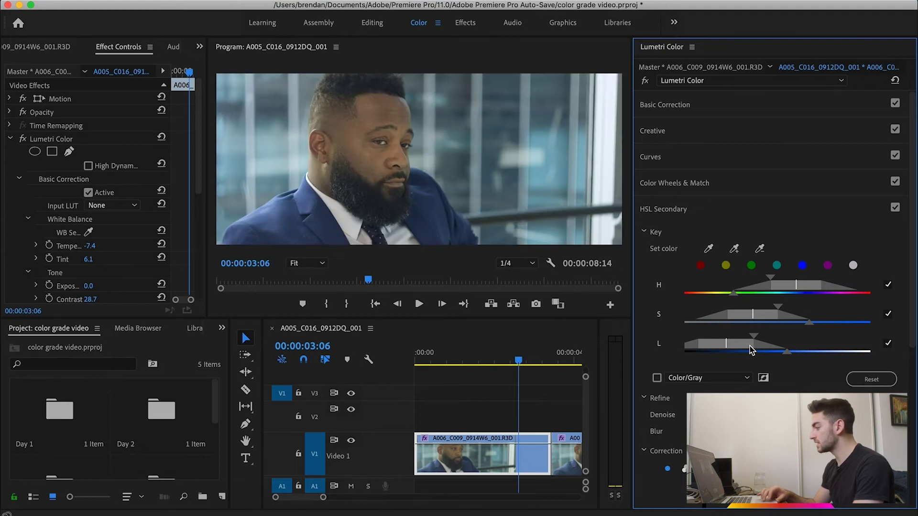
left_click_drag(750, 348, 780, 339)
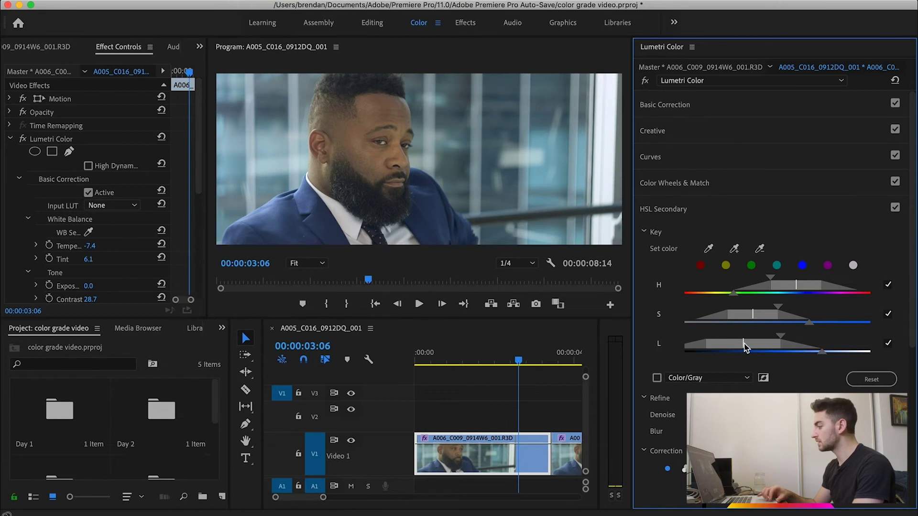
left_click_drag(744, 342, 746, 342)
left_click_drag(814, 327, 823, 328)
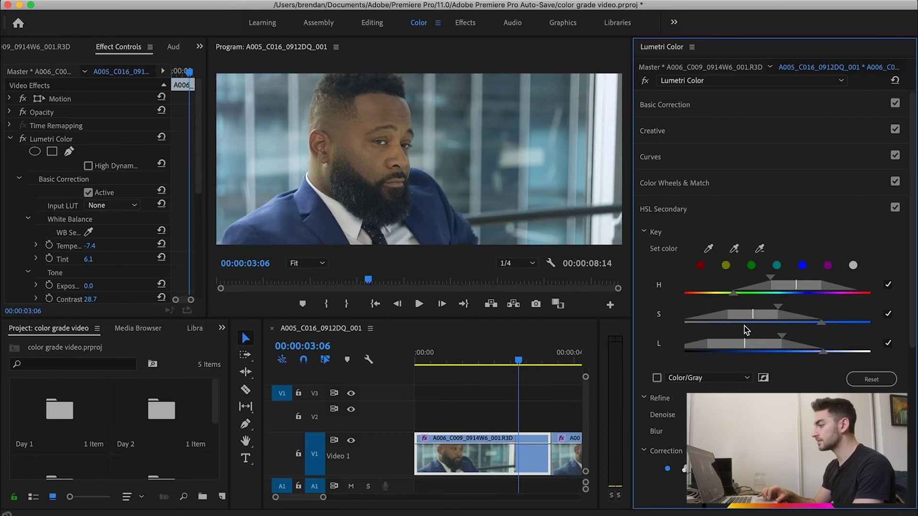
left_click_drag(778, 306, 791, 307)
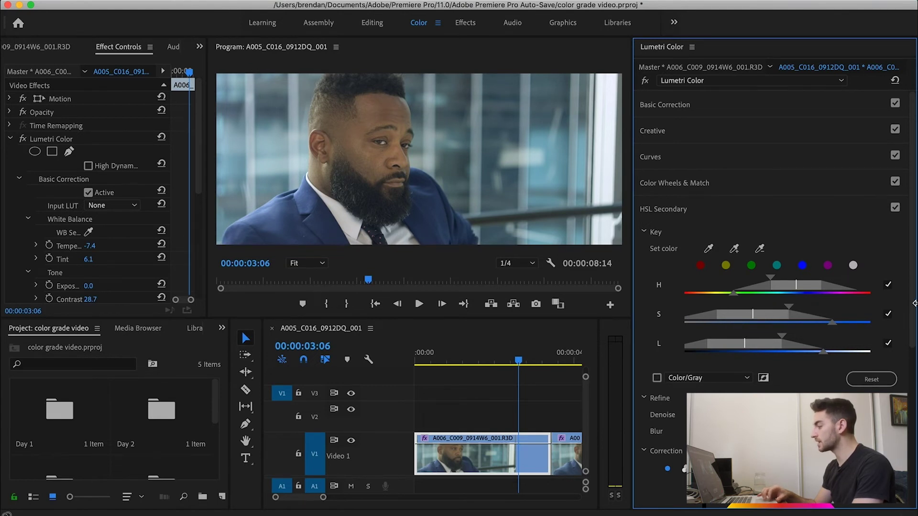
scroll(790, 234, "down", 1)
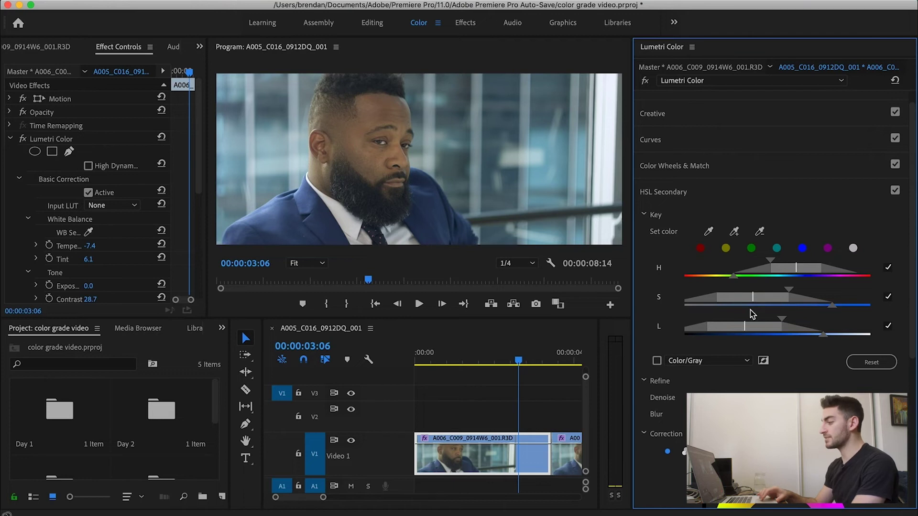
Check the suit key as a grey matte, then push the correction wheel toward teal
left_click(656, 361)
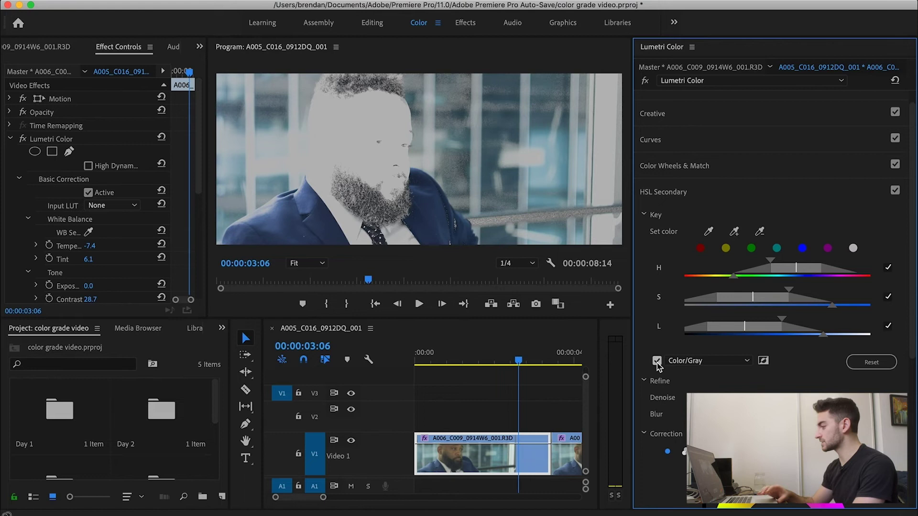
left_click(657, 361)
scroll(795, 369, "down", 8)
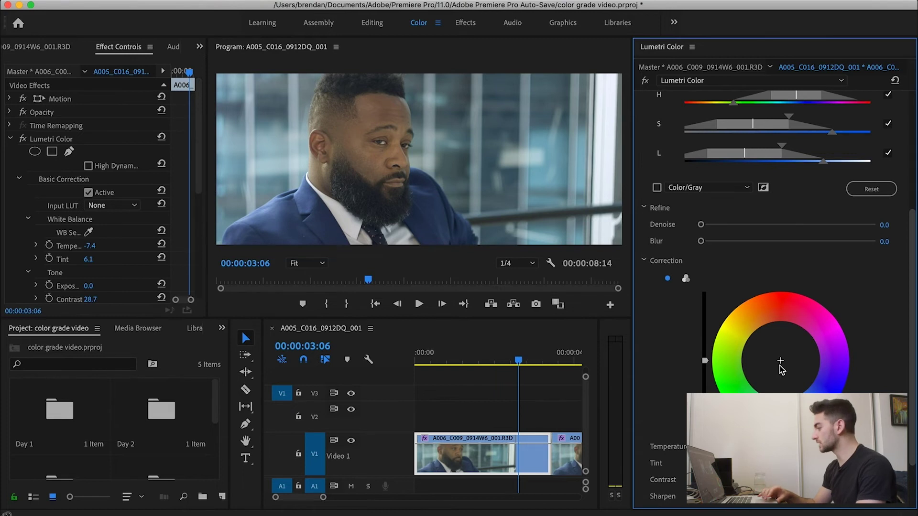
scroll(912, 445, "down", 3)
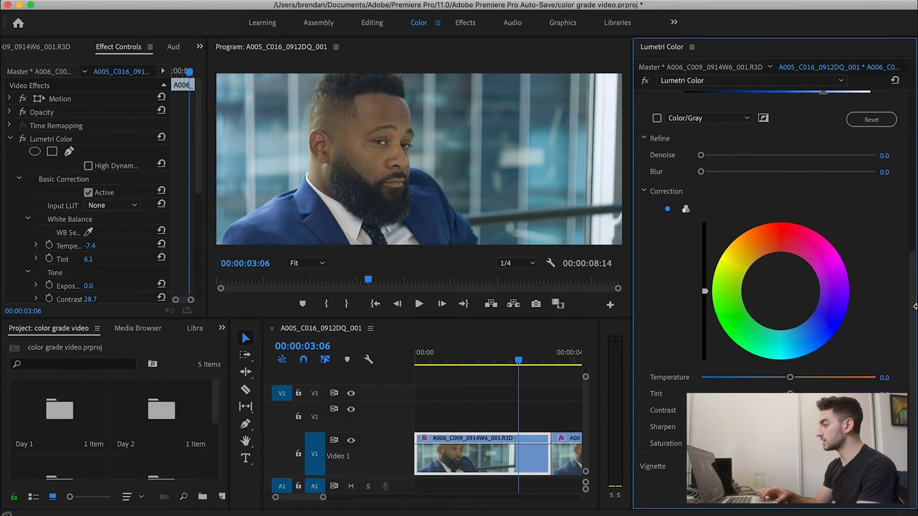
scroll(914, 309, "up", 1)
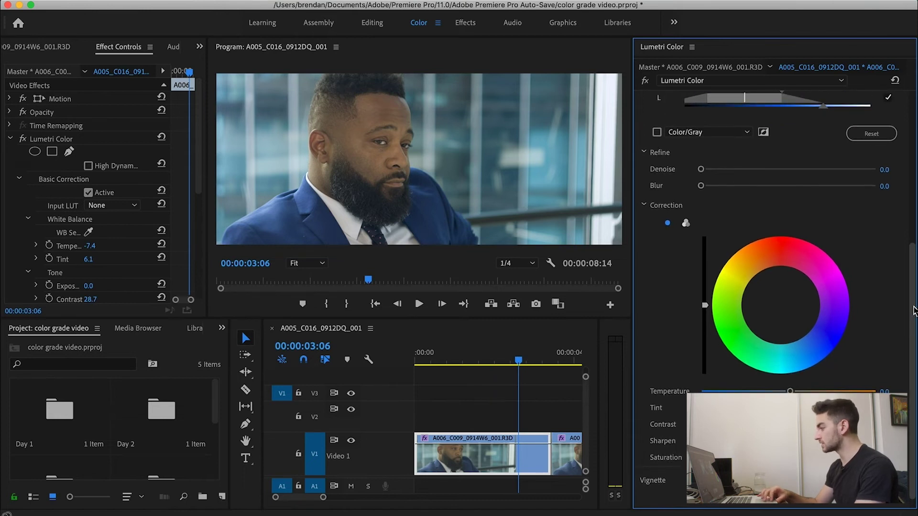
left_click(785, 313)
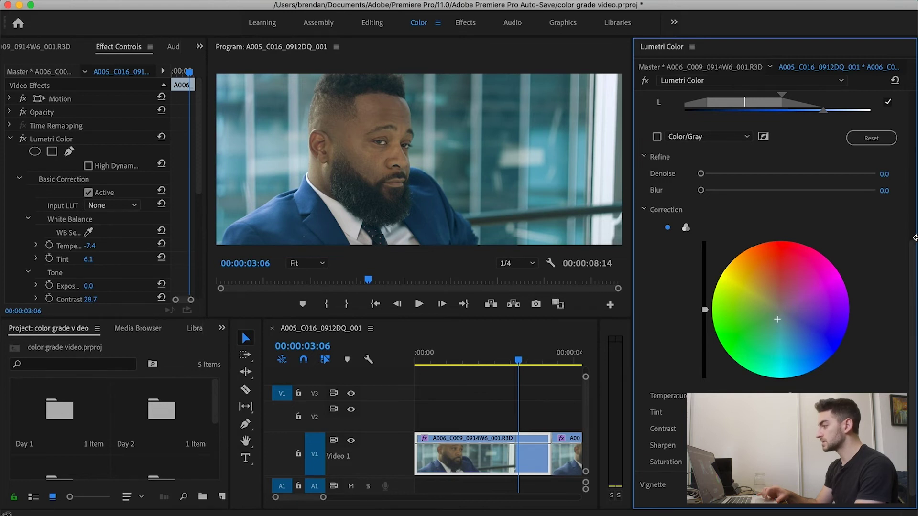
scroll(899, 191, "up", 5)
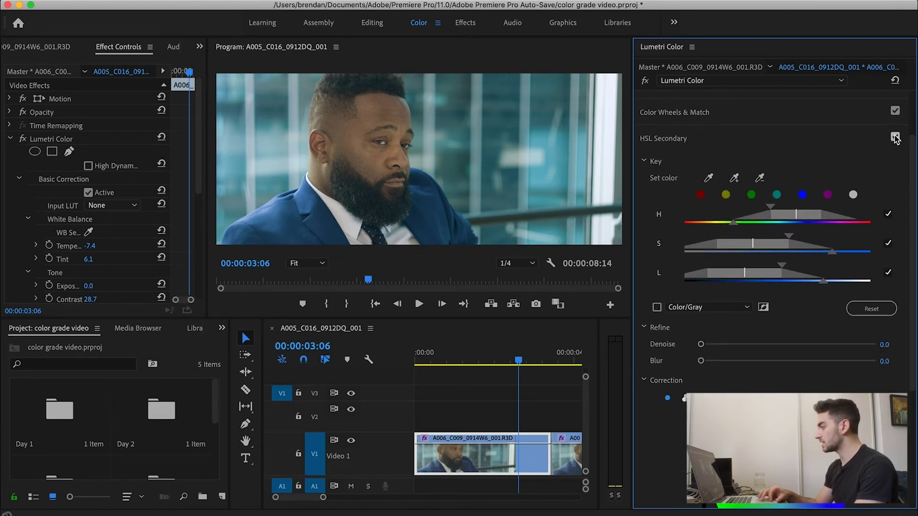
left_click(895, 137)
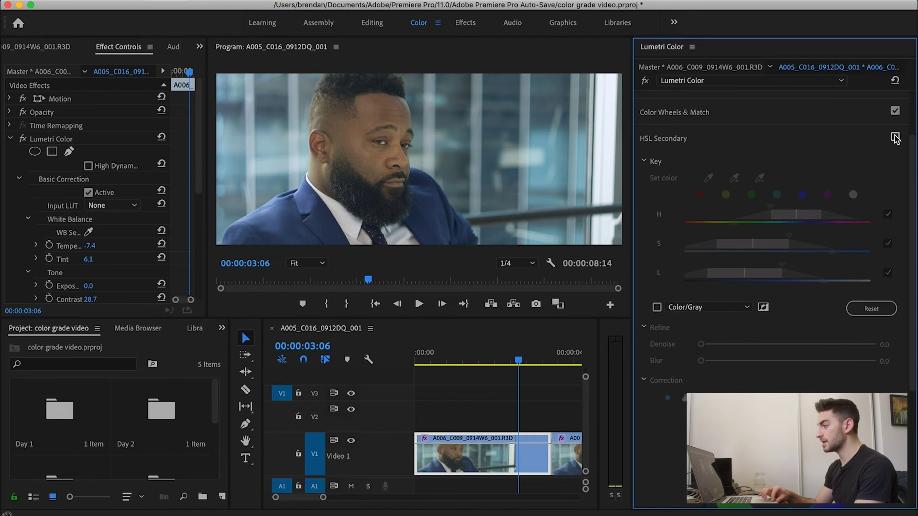
left_click(895, 138)
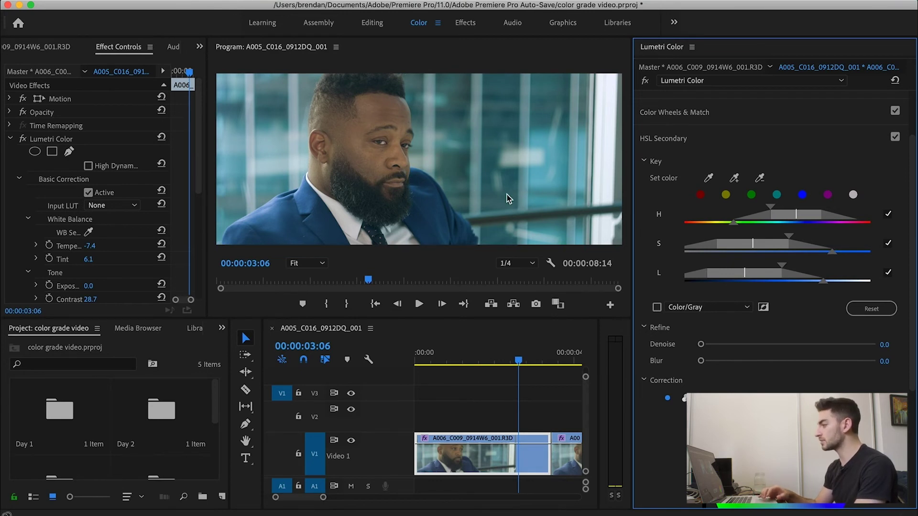
scroll(703, 145, "down", 1)
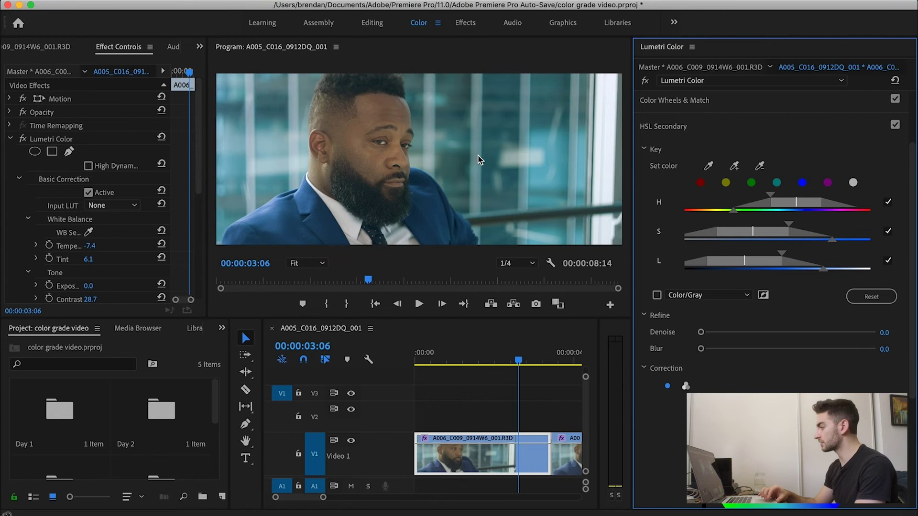
Collapse the first Lumetri Color and apply a second Lumetri Color to the V1 clip
left_click(692, 131)
left_click(476, 407)
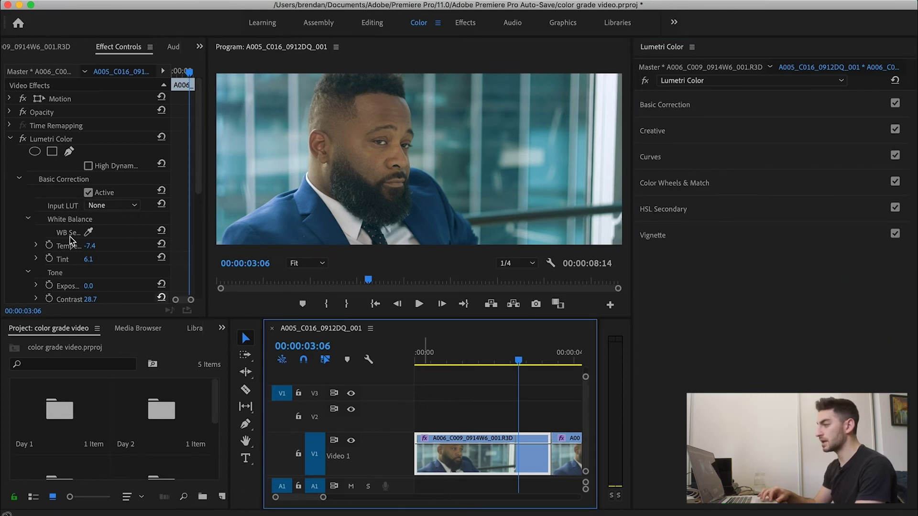
left_click(10, 138)
left_click(55, 139)
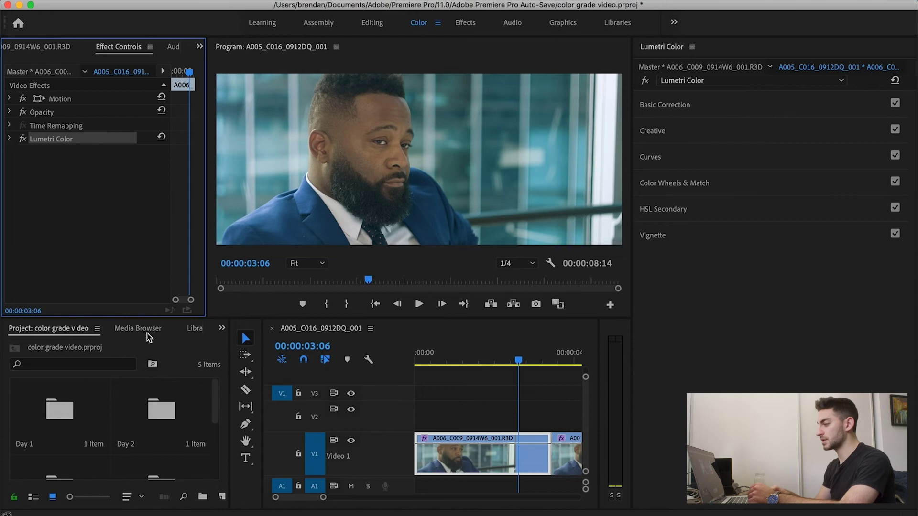
left_click(222, 328)
left_click(235, 398)
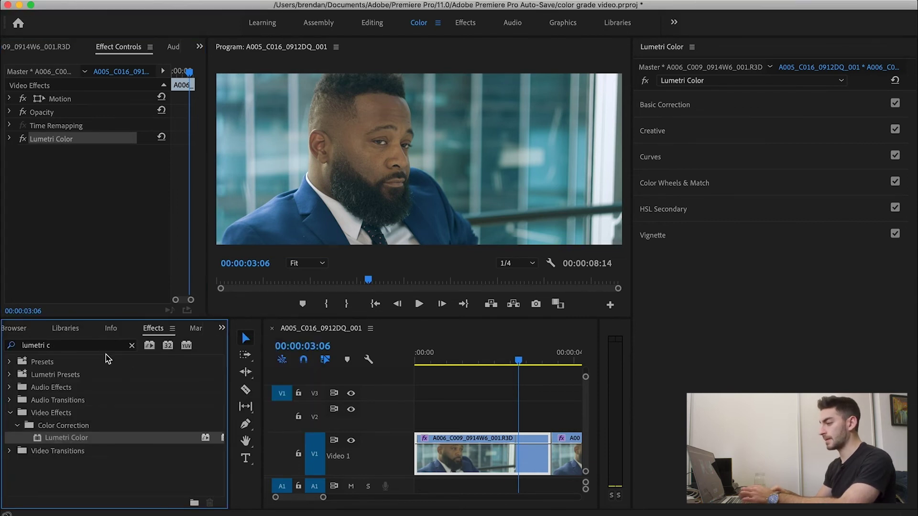
left_click_drag(62, 440, 449, 460)
left_click(55, 153)
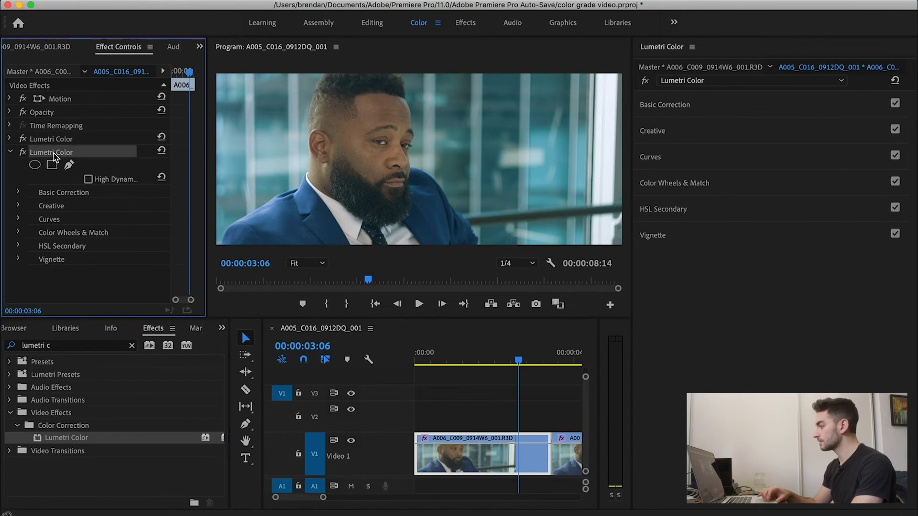
Eyedrop the man's face in HSL Secondary and refine the H/S/L ranges on the grey matte
left_click(688, 211)
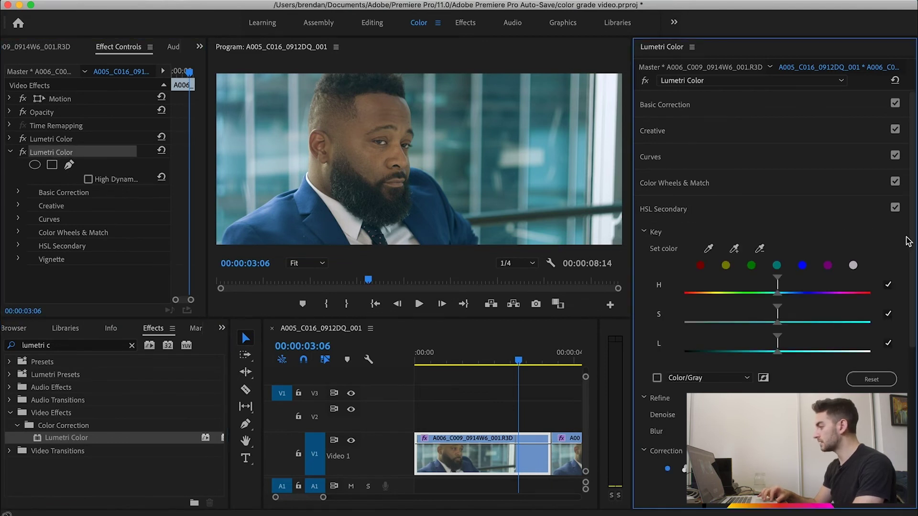
scroll(913, 267, "down", 3)
left_click(708, 205)
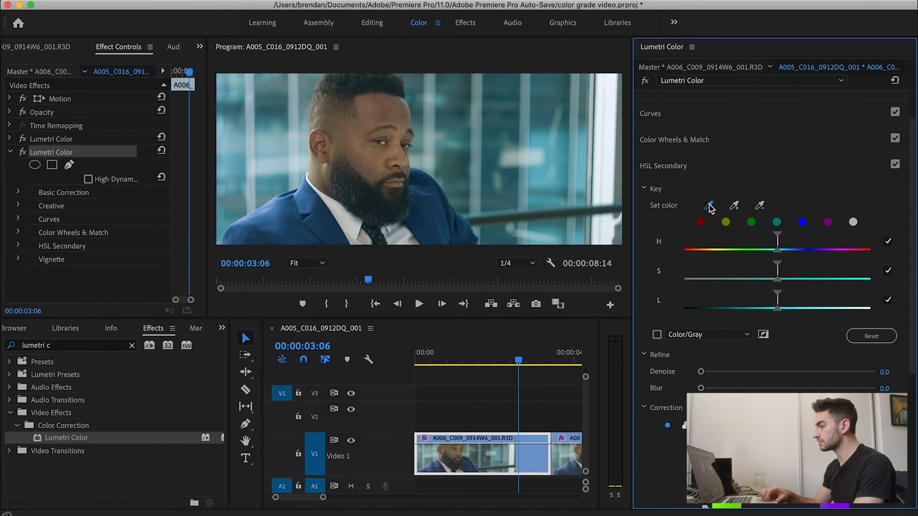
left_click(372, 153)
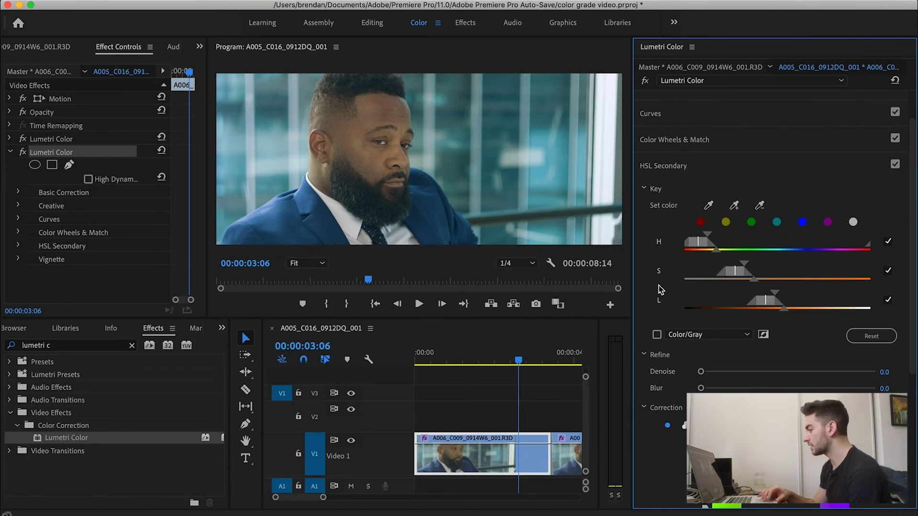
left_click(657, 335)
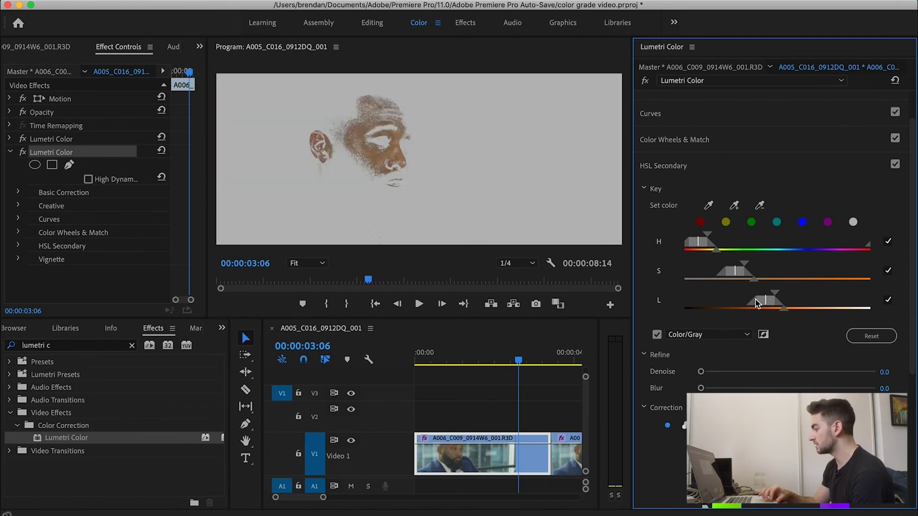
left_click_drag(759, 304, 813, 311)
left_click_drag(743, 264, 810, 282)
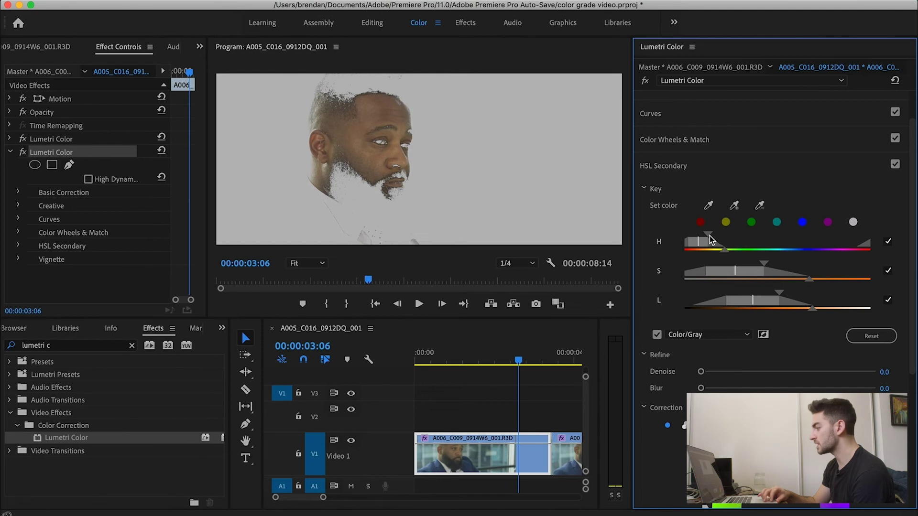
left_click_drag(709, 240, 707, 245)
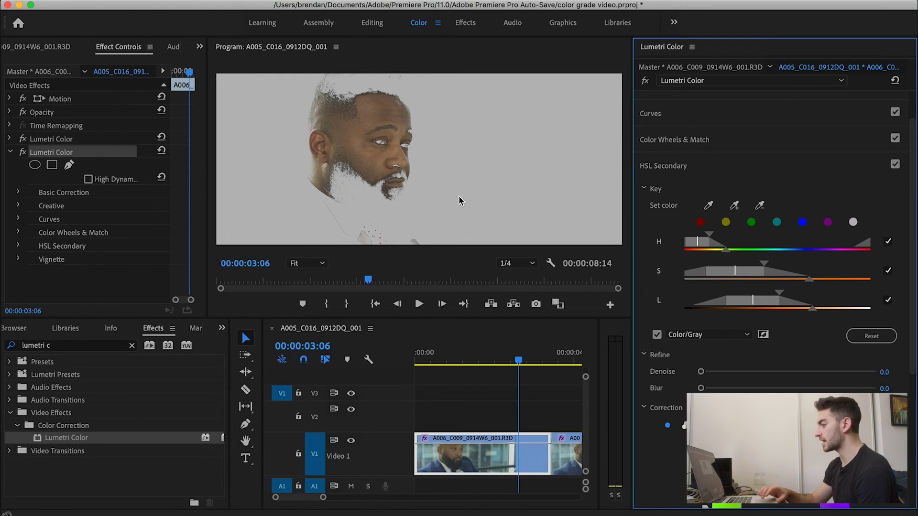
Turn off the matte preview and nudge the correction wheel to shift the skin tones
left_click(657, 335)
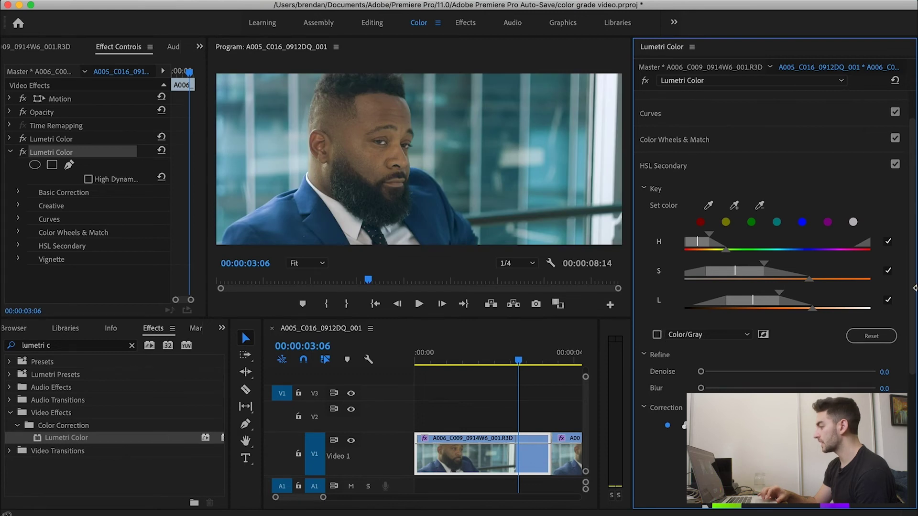
left_click_drag(914, 284, 915, 386)
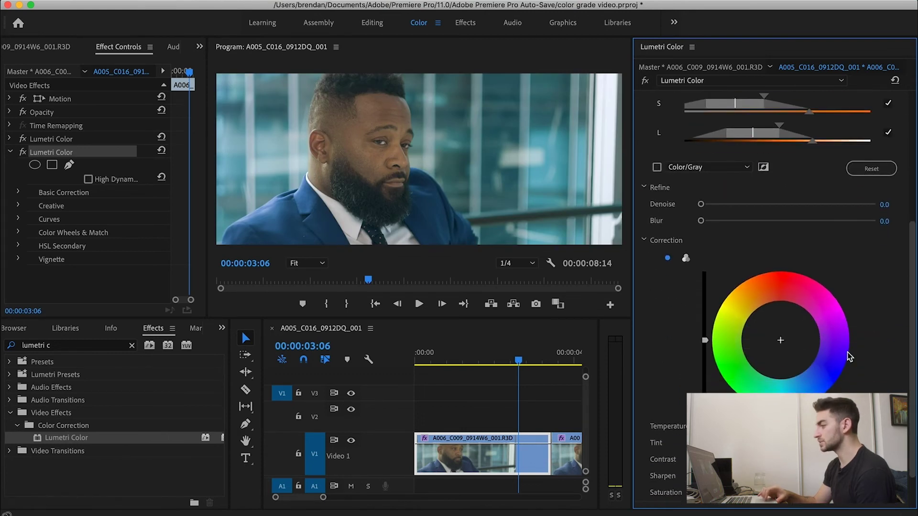
left_click_drag(913, 342, 914, 386)
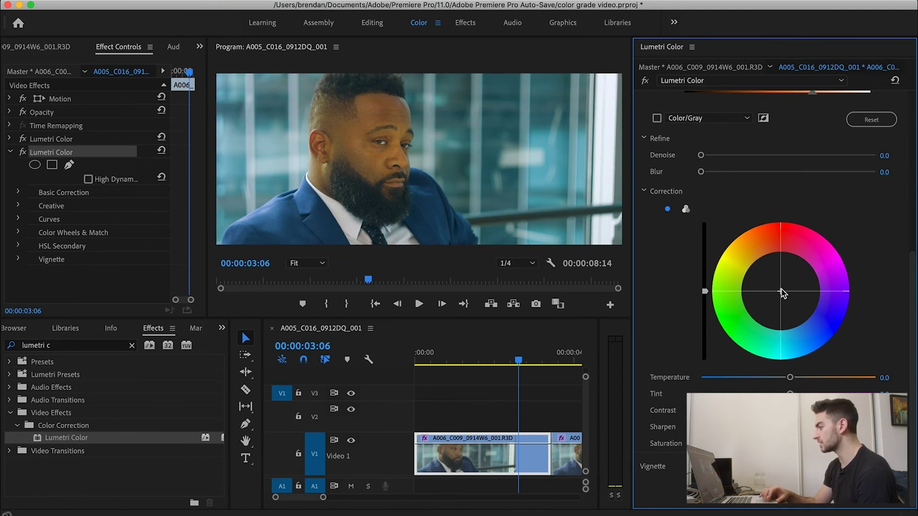
left_click_drag(780, 290, 782, 286)
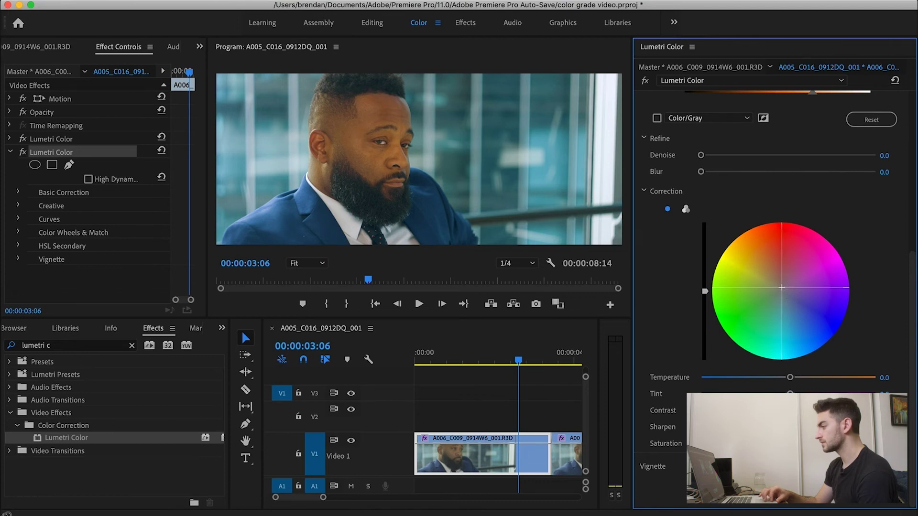
left_click_drag(781, 288, 783, 288)
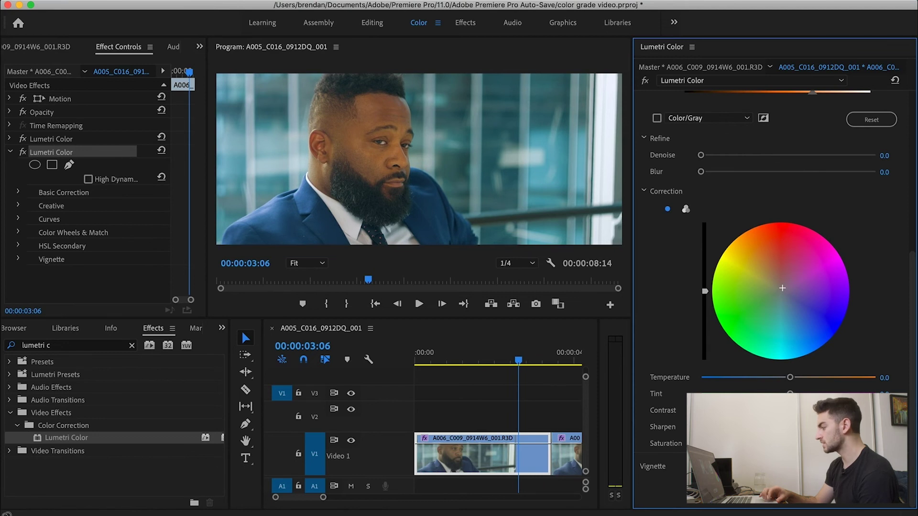
left_click_drag(913, 368, 915, 180)
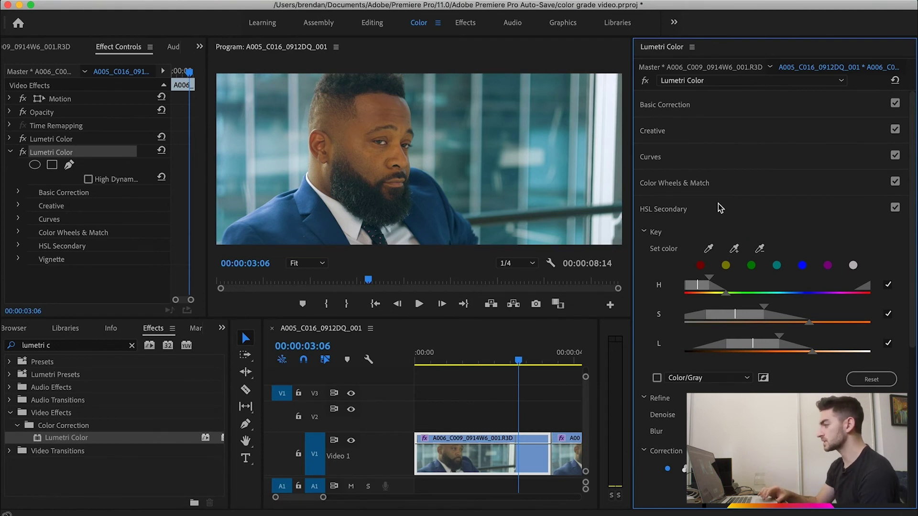
Expand Vignette and set an initial darkening amount, roundness and Feather 60.7
left_click(683, 213)
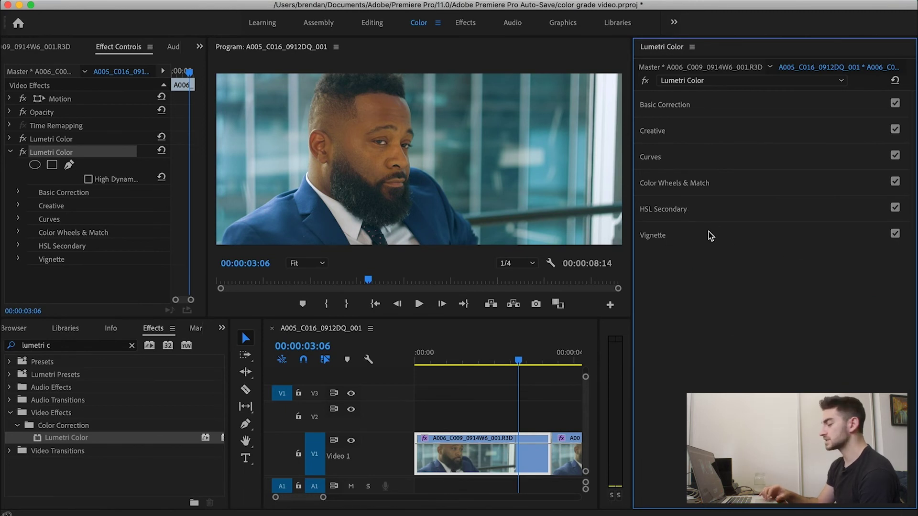
left_click(666, 237)
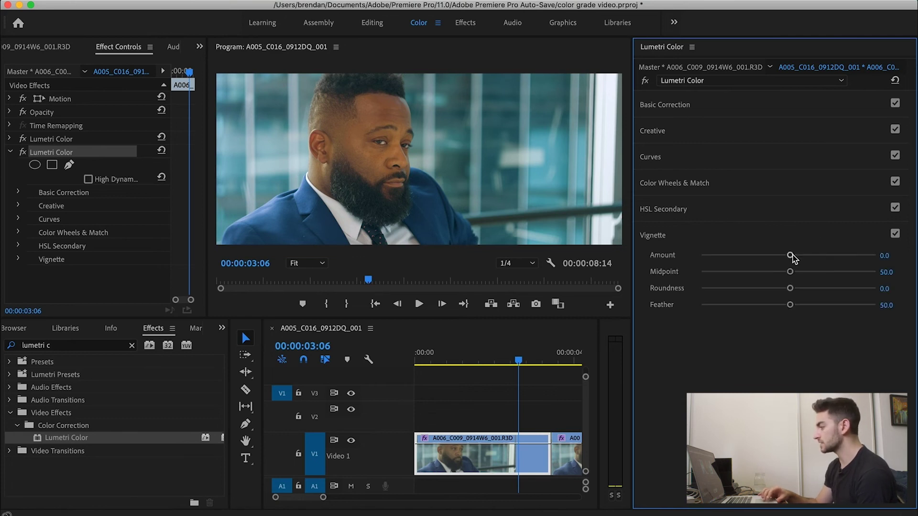
left_click_drag(791, 255, 736, 258)
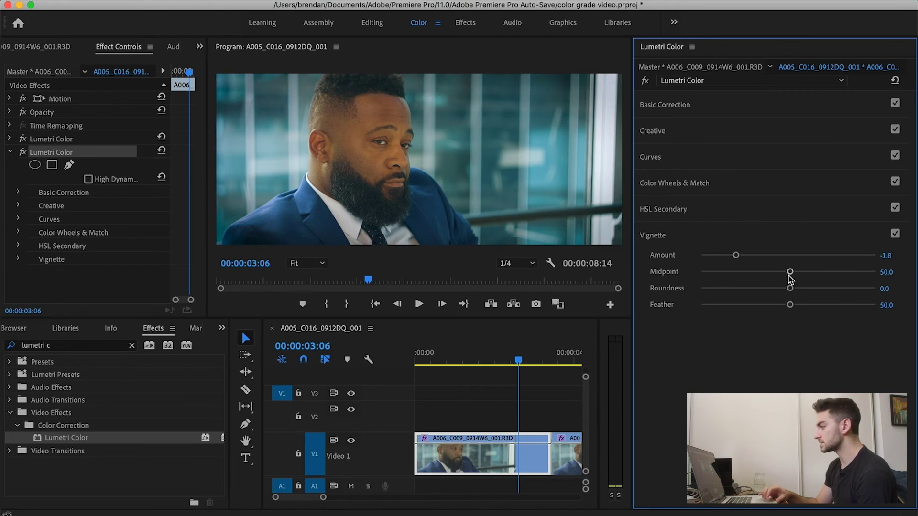
left_click_drag(790, 288, 835, 288)
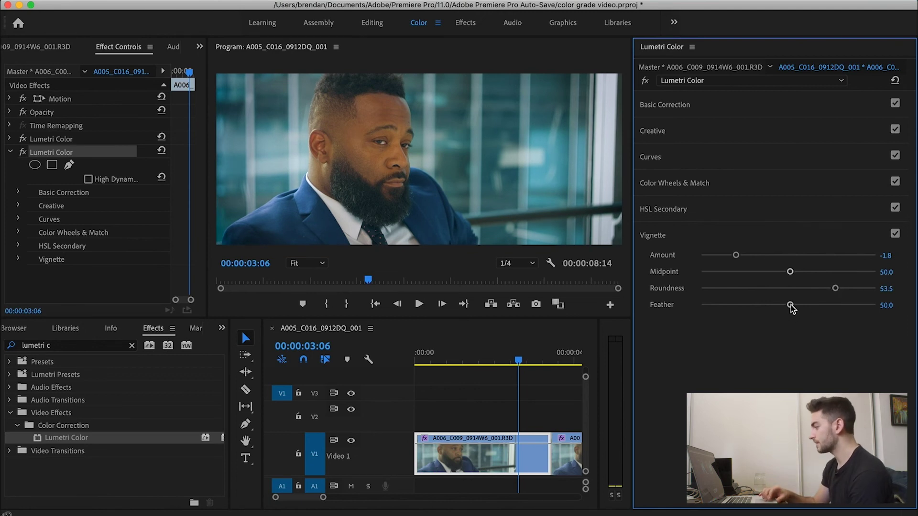
left_click_drag(790, 305, 807, 305)
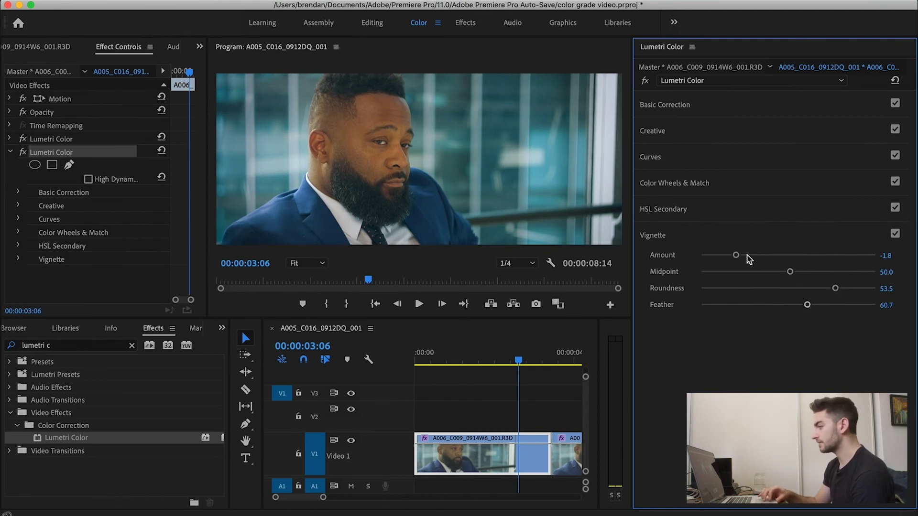
left_click_drag(737, 256, 727, 257)
Fine-tune the vignette to Roundness 70.9 and Amount -1.7, comparing it off and on
left_click(895, 234)
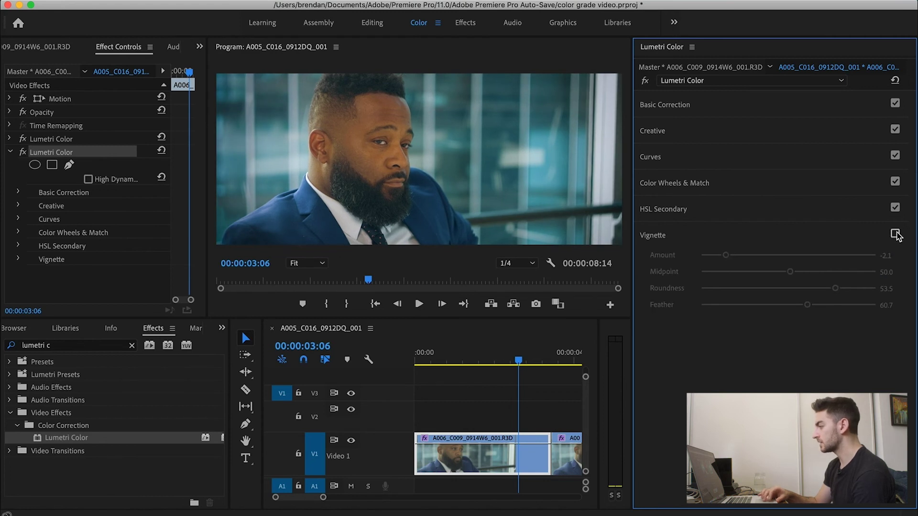
left_click(895, 234)
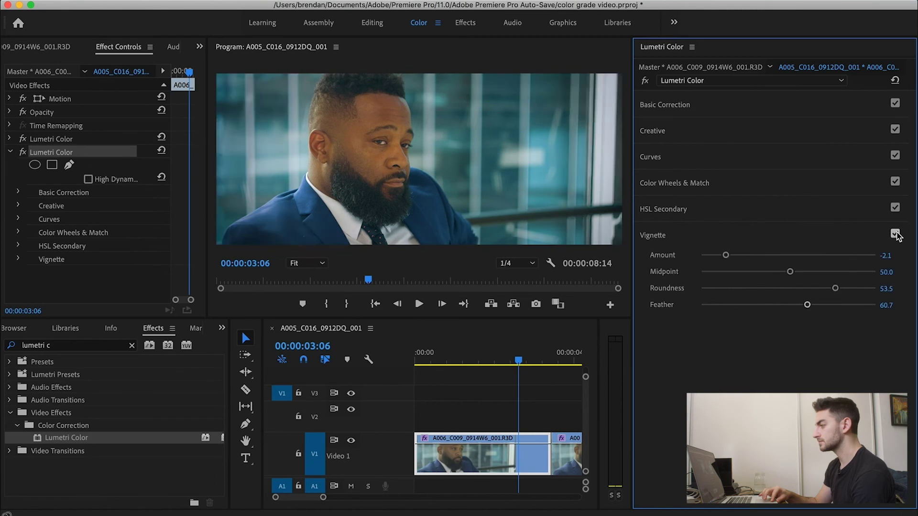
left_click_drag(835, 288, 849, 289)
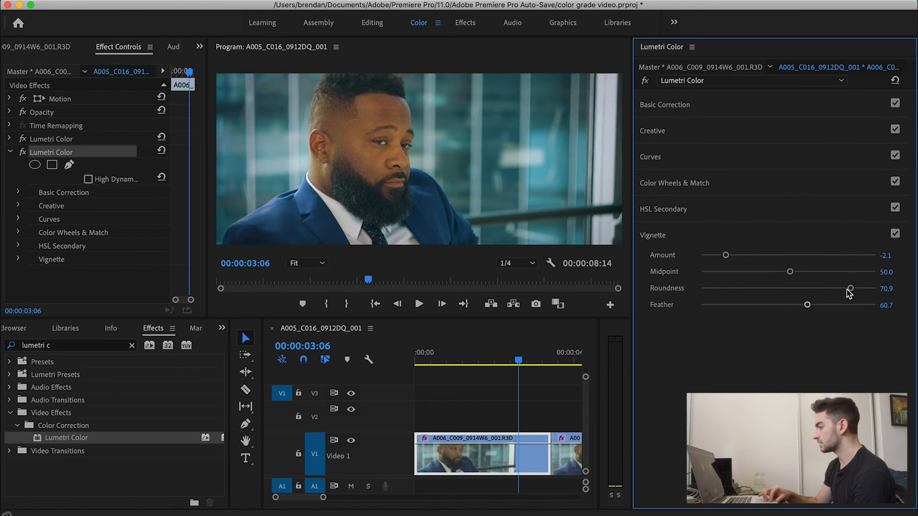
left_click_drag(727, 255, 739, 256)
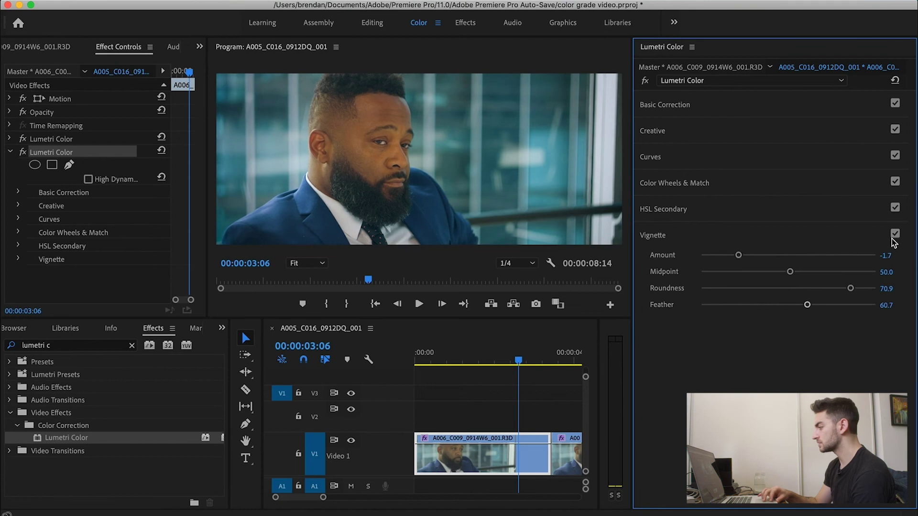
left_click(895, 234)
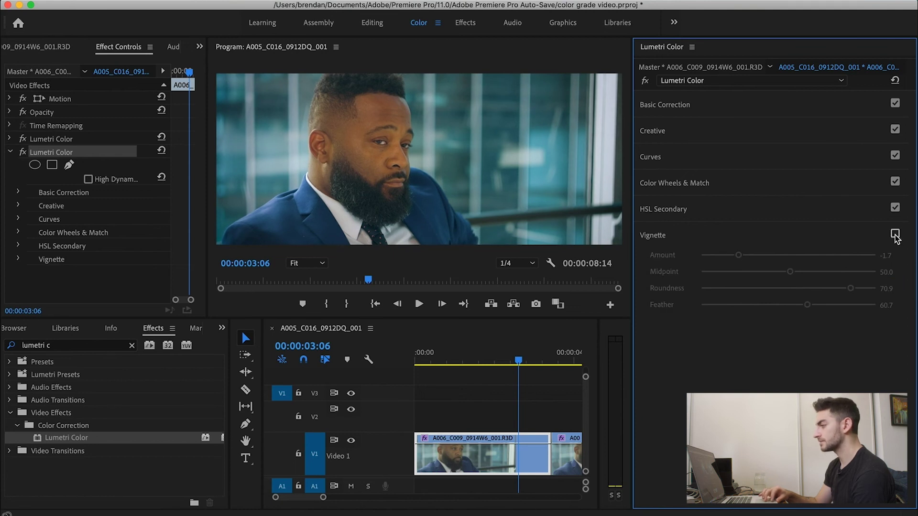
left_click(895, 234)
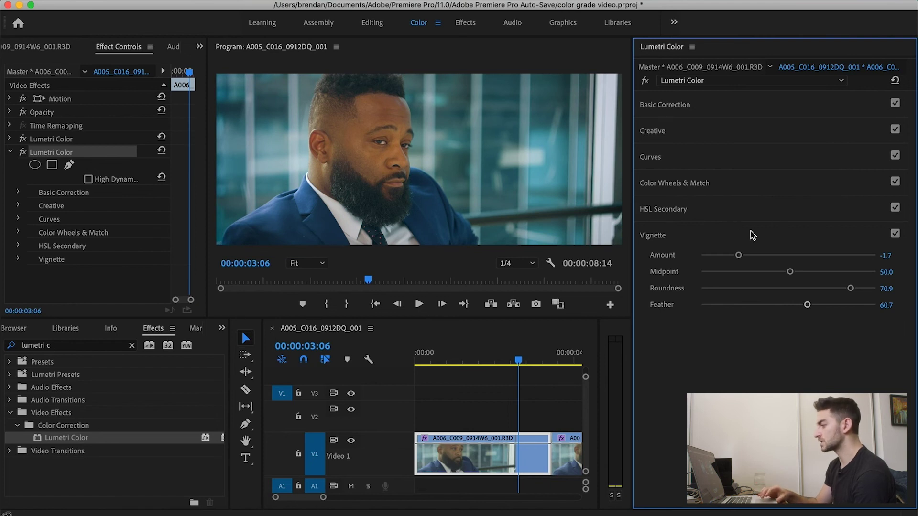
left_click(896, 234)
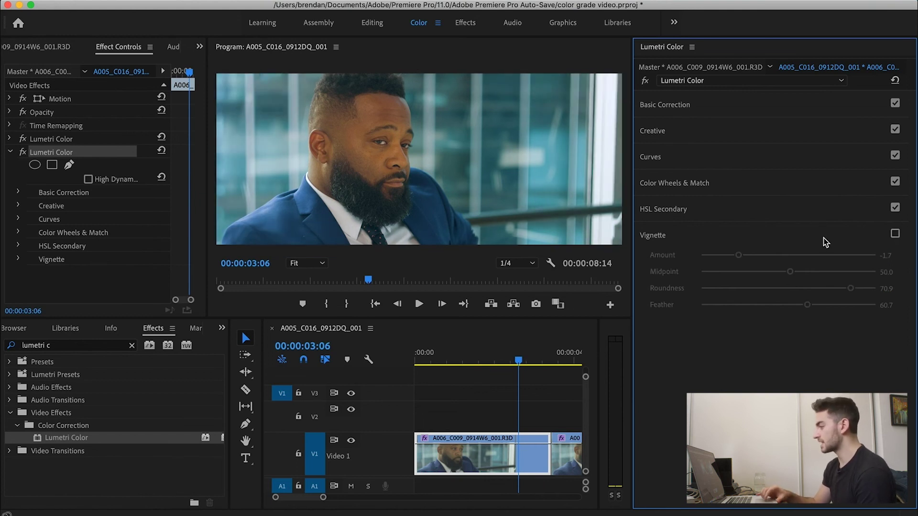
left_click(895, 234)
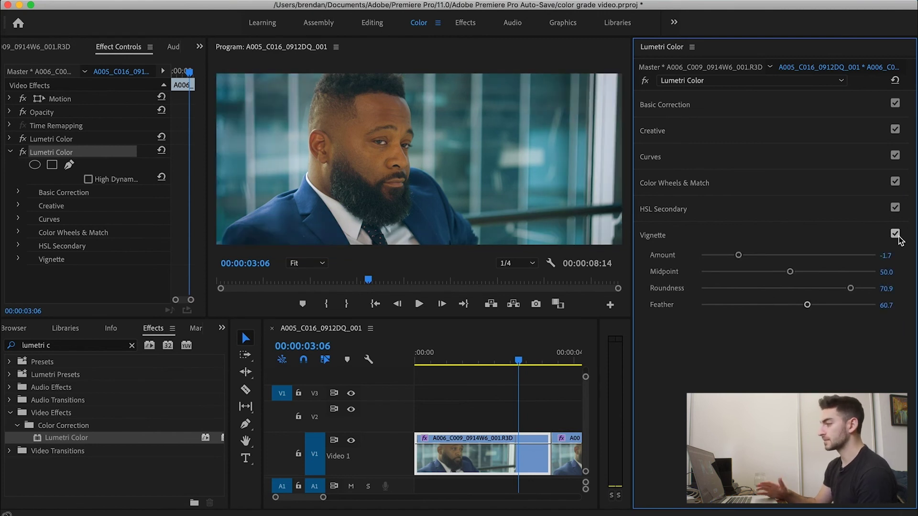
left_click(748, 235)
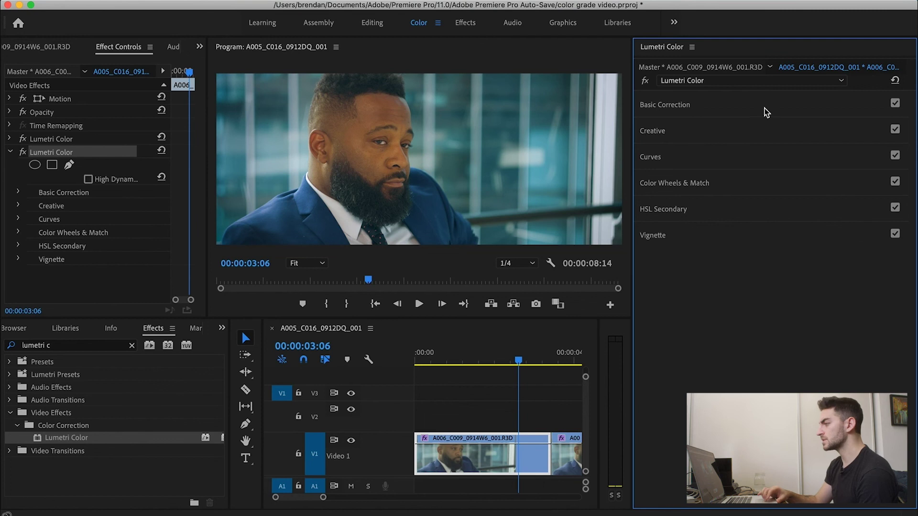
Try raising Contrast in Basic Correction, then reset it to 0
left_click(702, 107)
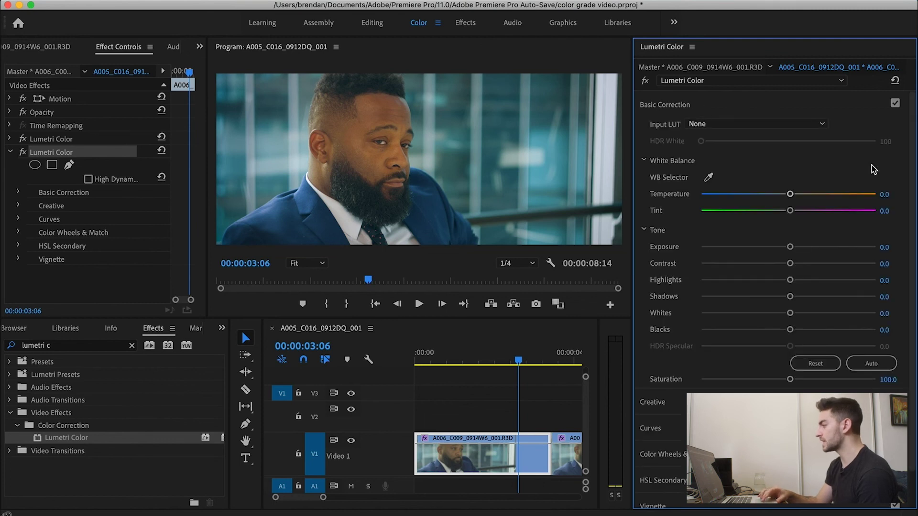
scroll(789, 329, "down", 1)
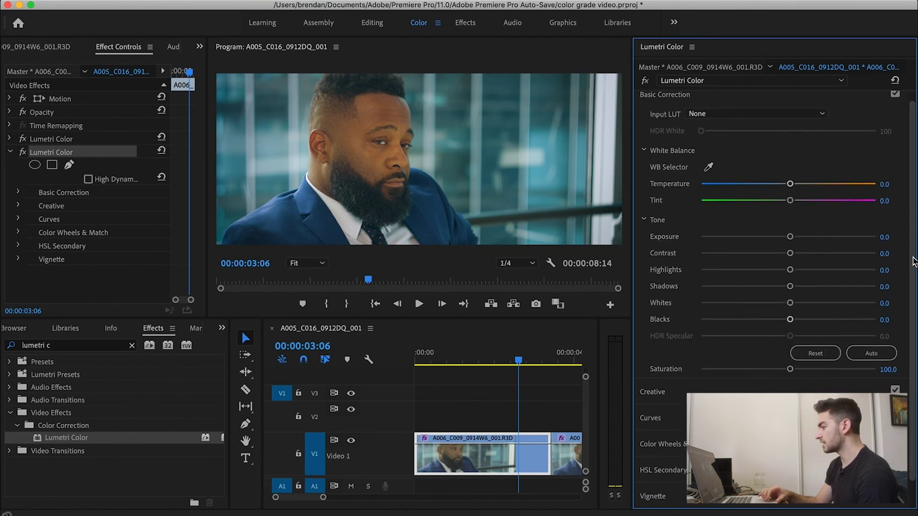
scroll(913, 262, "up", 1)
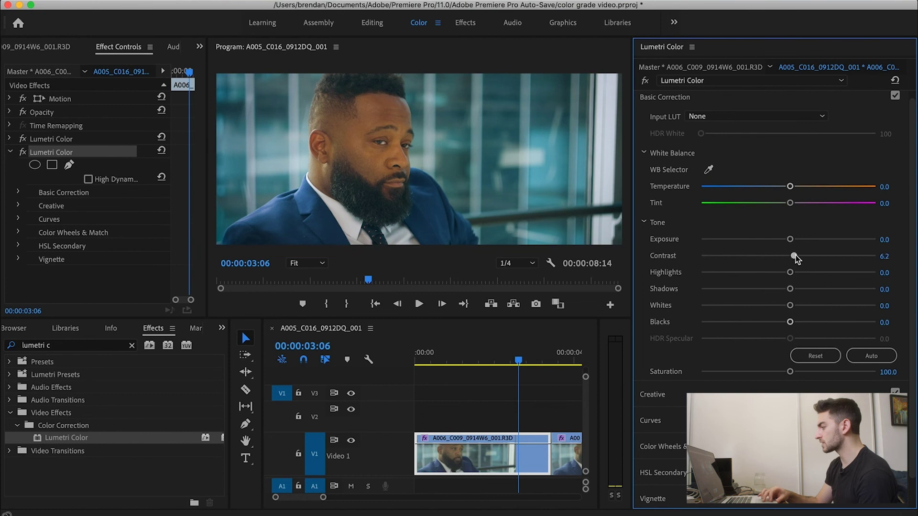
left_click_drag(791, 256, 821, 258)
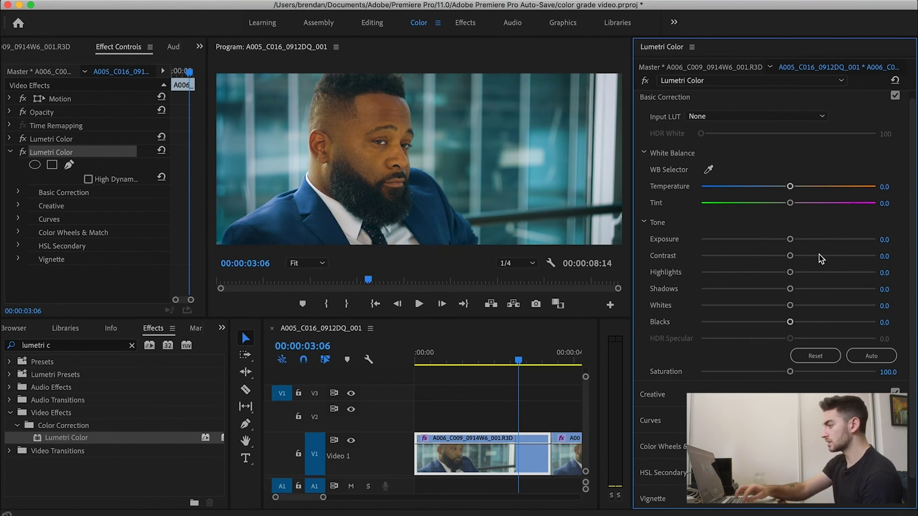
double_click(820, 258)
left_click(708, 99)
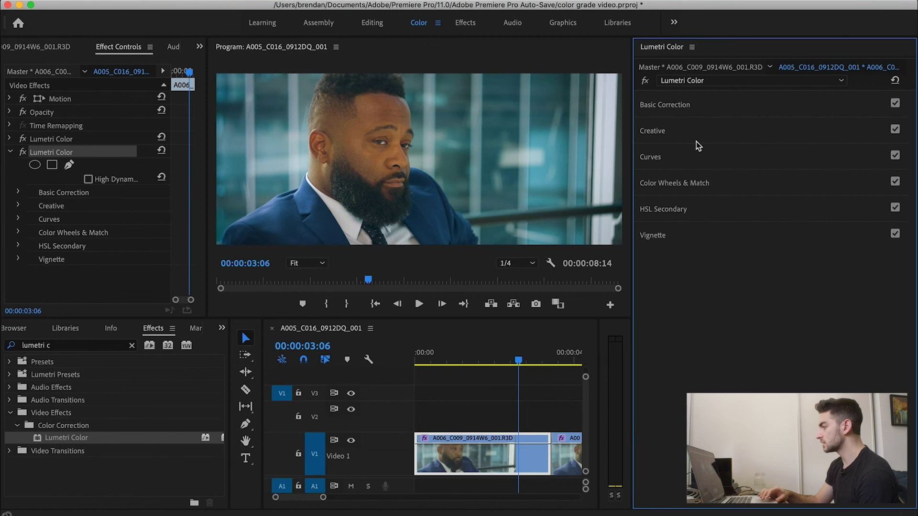
Add a lower RGB curve point and pull it down to darken the shadows
left_click(672, 158)
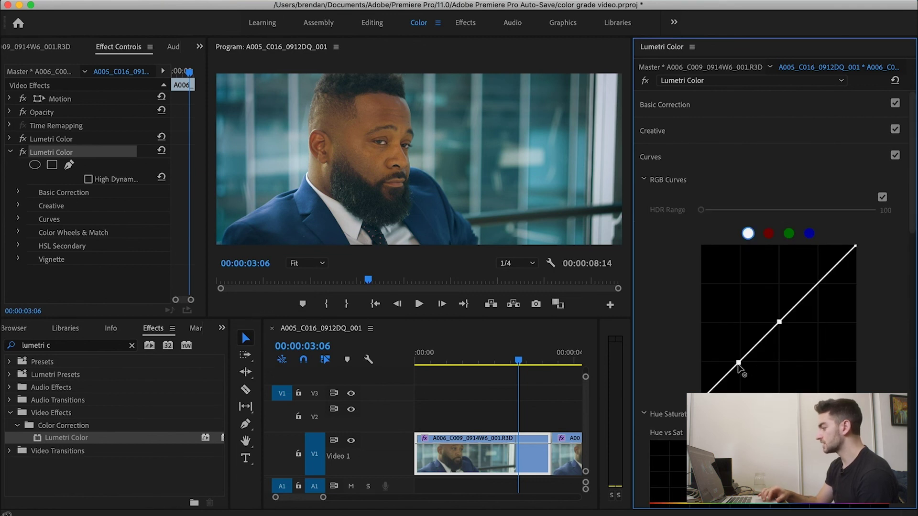
left_click(737, 367)
left_click_drag(726, 378, 725, 385)
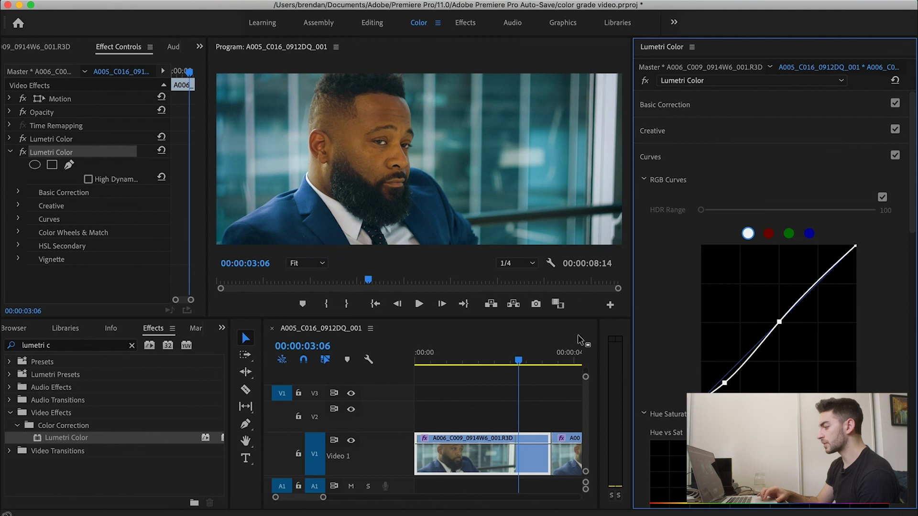
Open Lumetri Scopes and shape the RGB curve into an S with a new highlight point
left_click(360, 1)
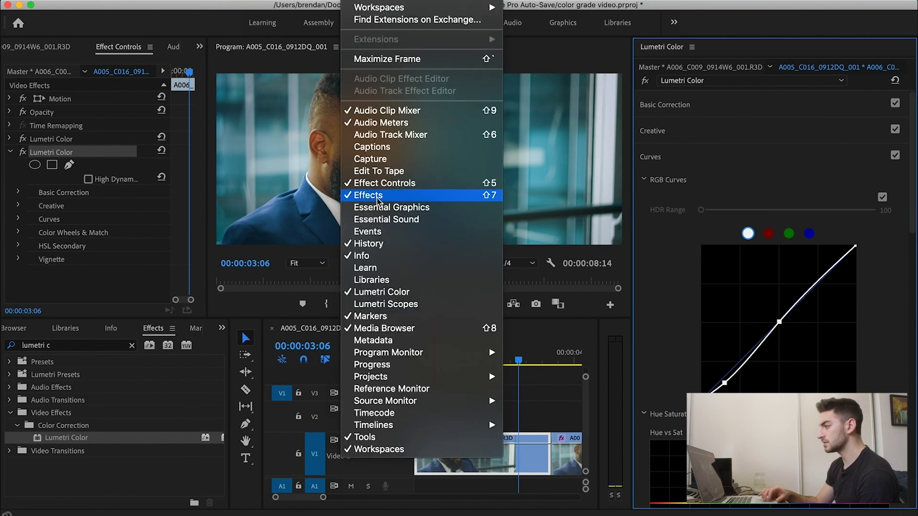
left_click(386, 304)
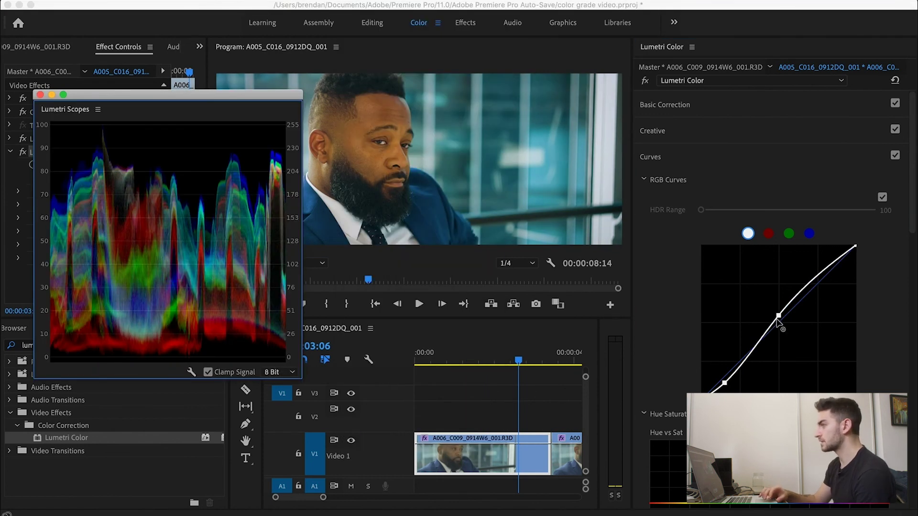
mouse_move(778, 319)
left_mouse_down()
mouse_move(781, 328)
mouse_move(772, 319)
left_mouse_up()
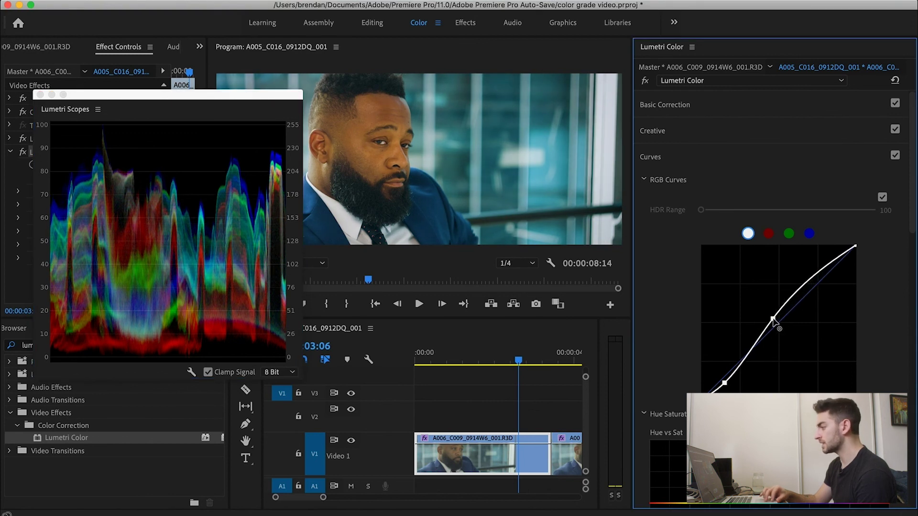
left_click(812, 281)
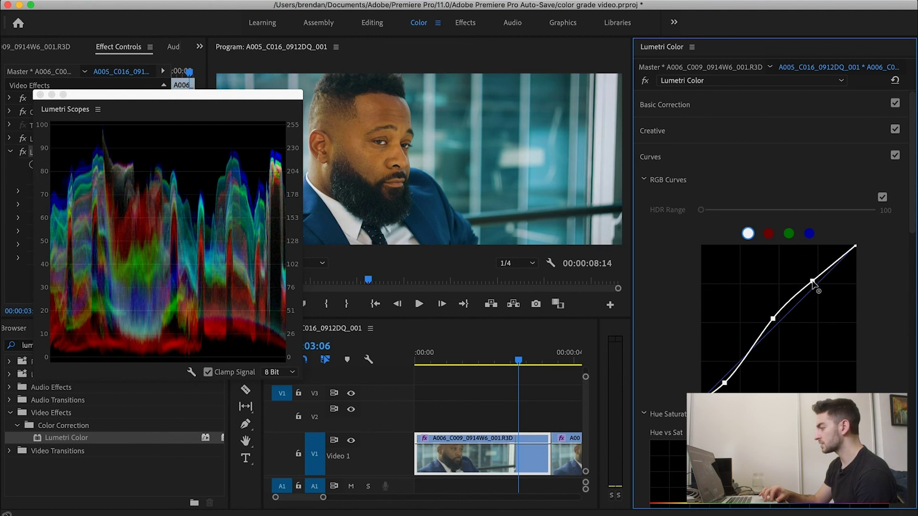
left_click_drag(813, 284, 813, 286)
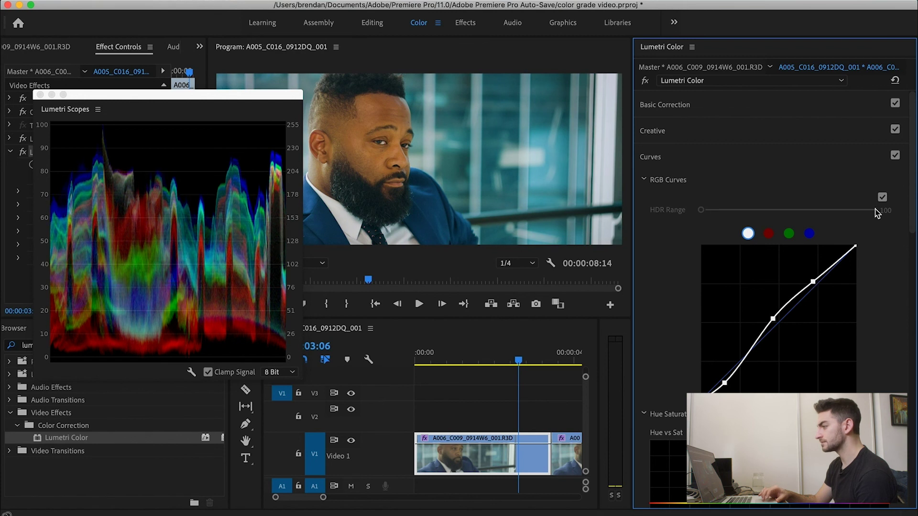
Compare Curves off and on, then close the Lumetri Scopes window
left_click(895, 157)
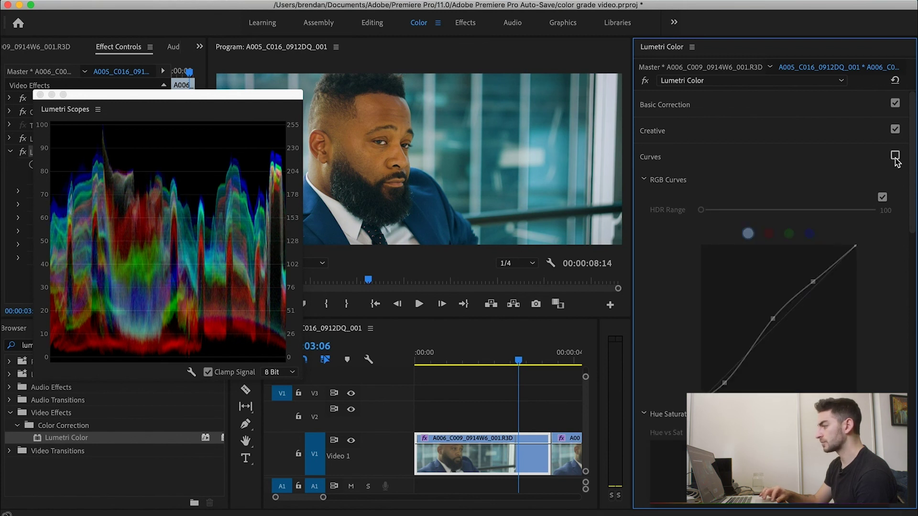
left_click(895, 158)
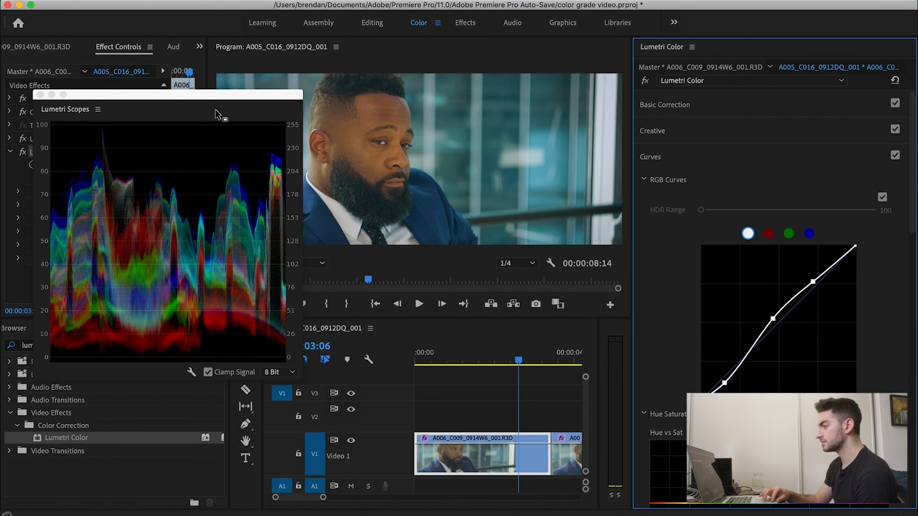
left_click_drag(214, 108, 228, 287)
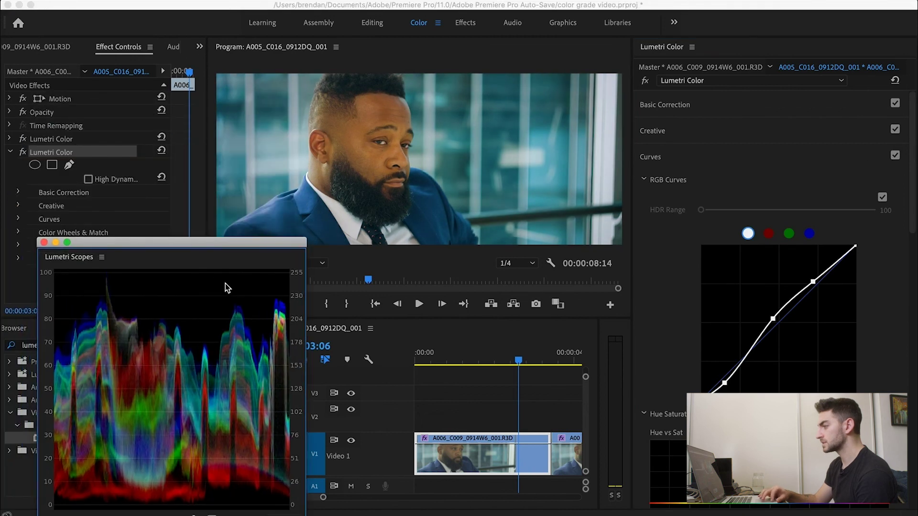
left_click(43, 240)
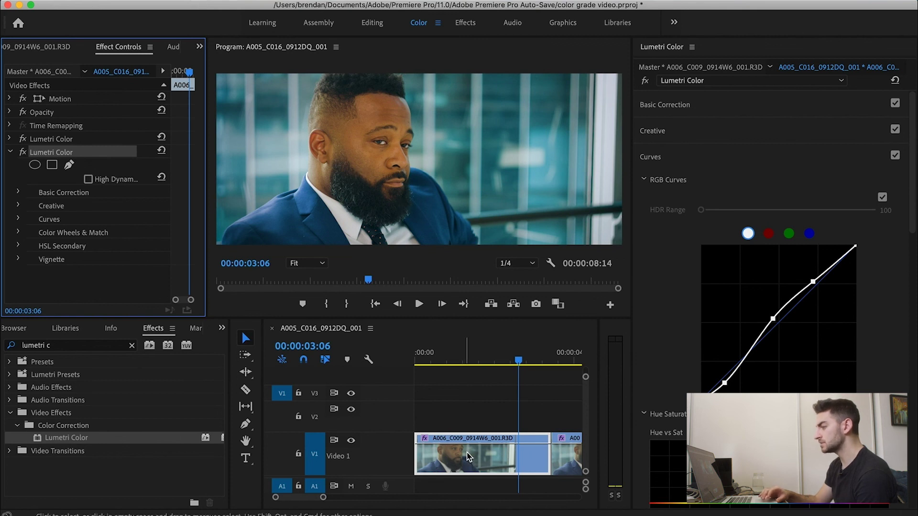
left_click(477, 466)
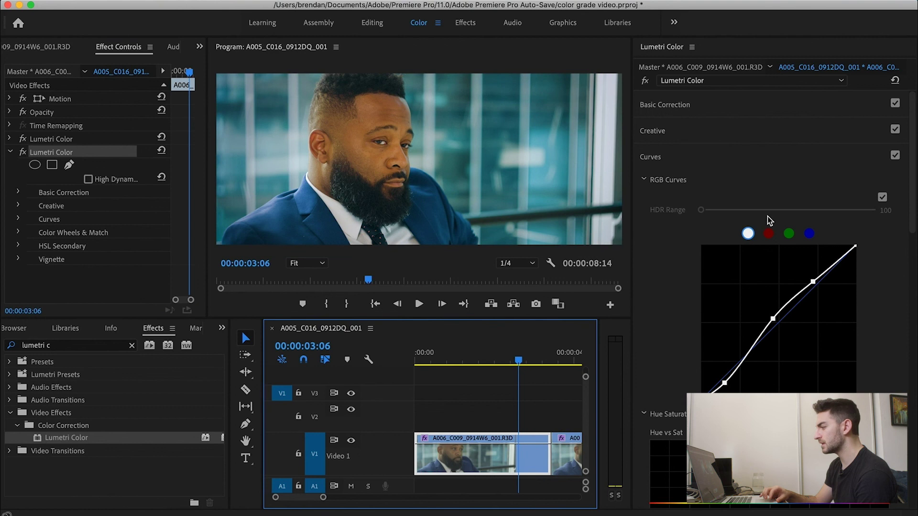
Set Tint to 5.5 and Saturation to 93.8 in Basic Correction
left_click(726, 107)
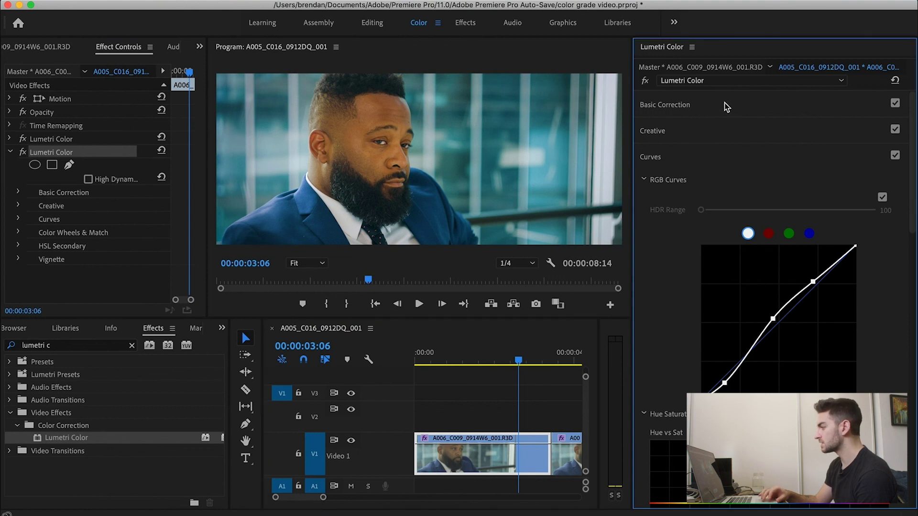
left_click_drag(791, 211, 793, 213)
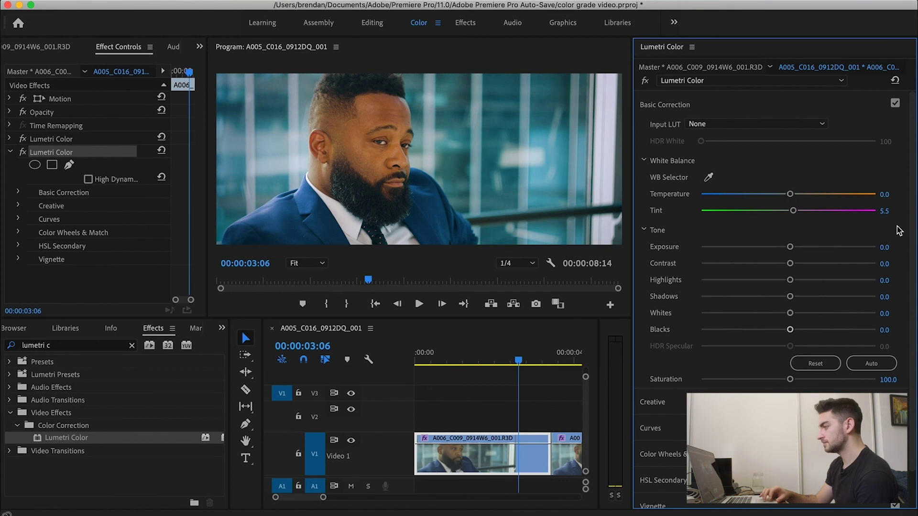
scroll(914, 254, "down", 1)
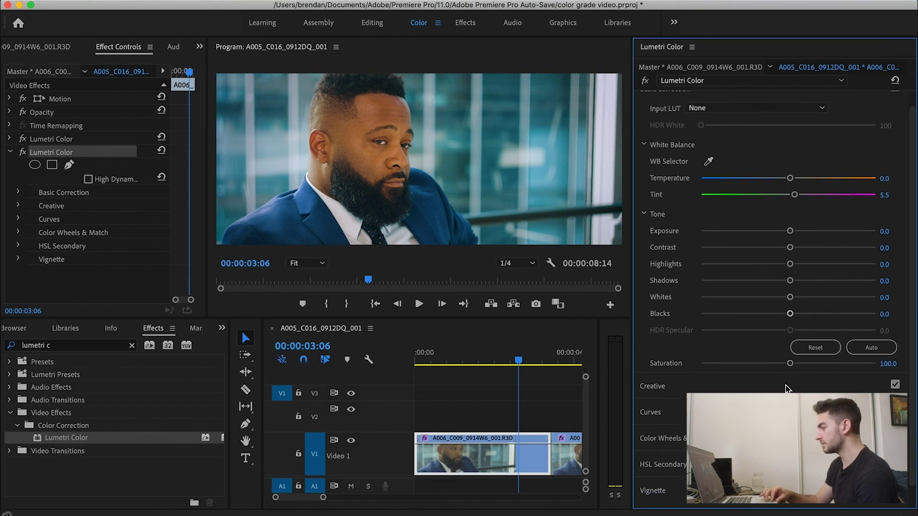
left_click_drag(789, 363, 791, 365)
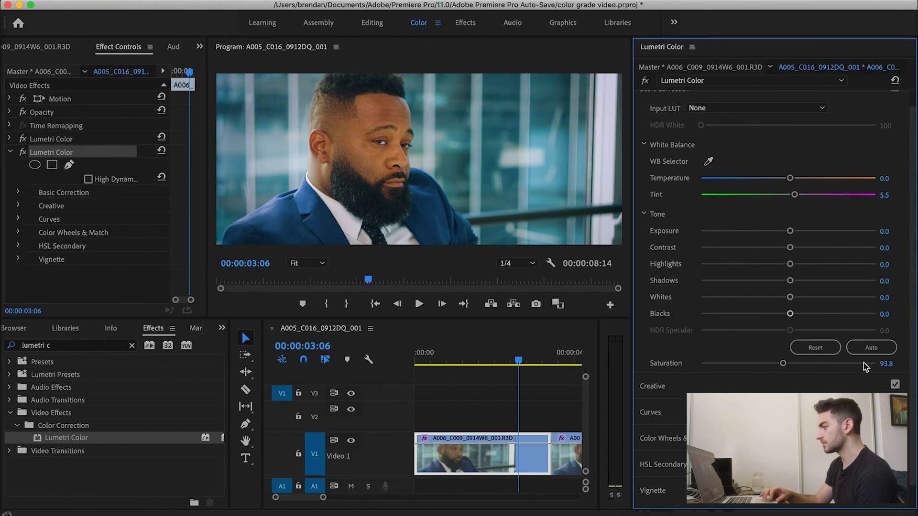
scroll(914, 368, "up", 1)
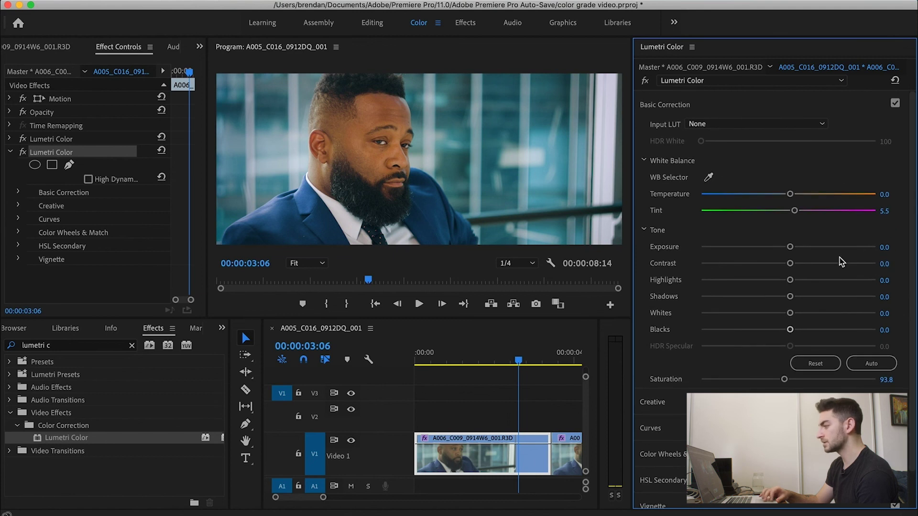
left_click(684, 107)
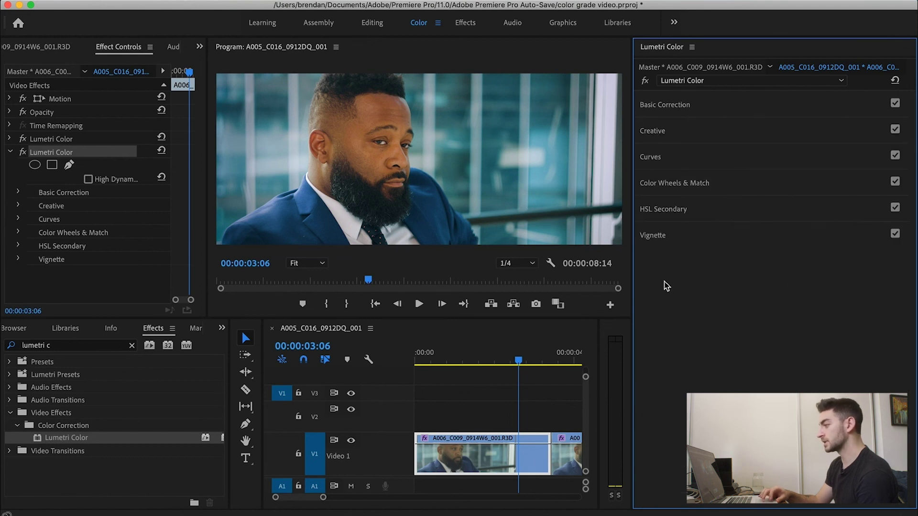
Select the clip and collapse the second Lumetri Color effect's properties in Effect Controls
left_click(492, 457)
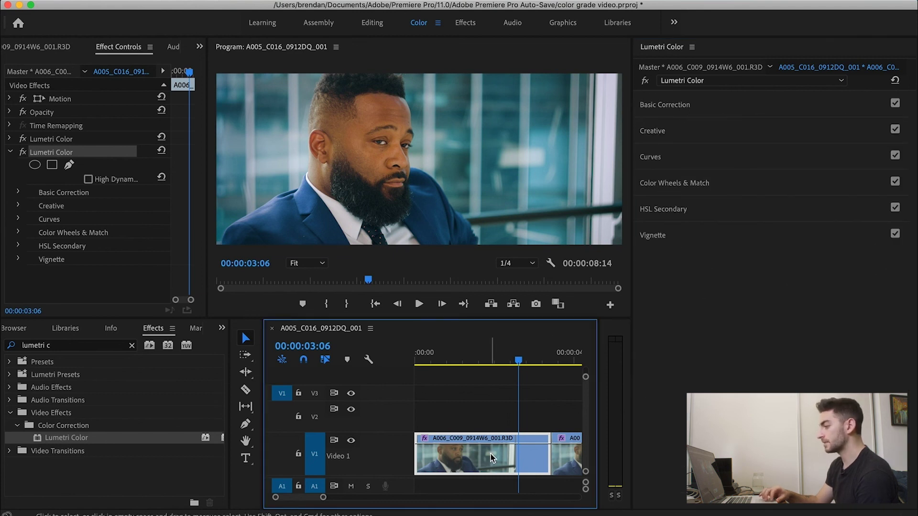
left_click(10, 153)
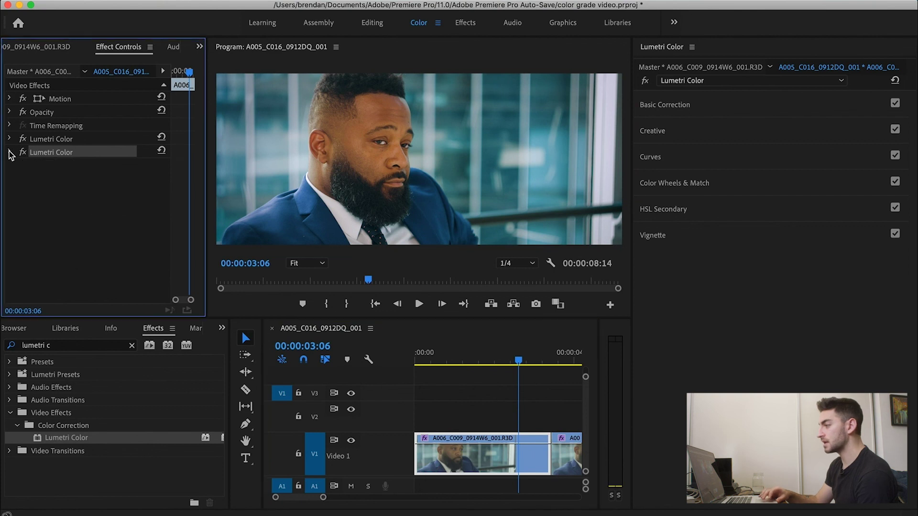